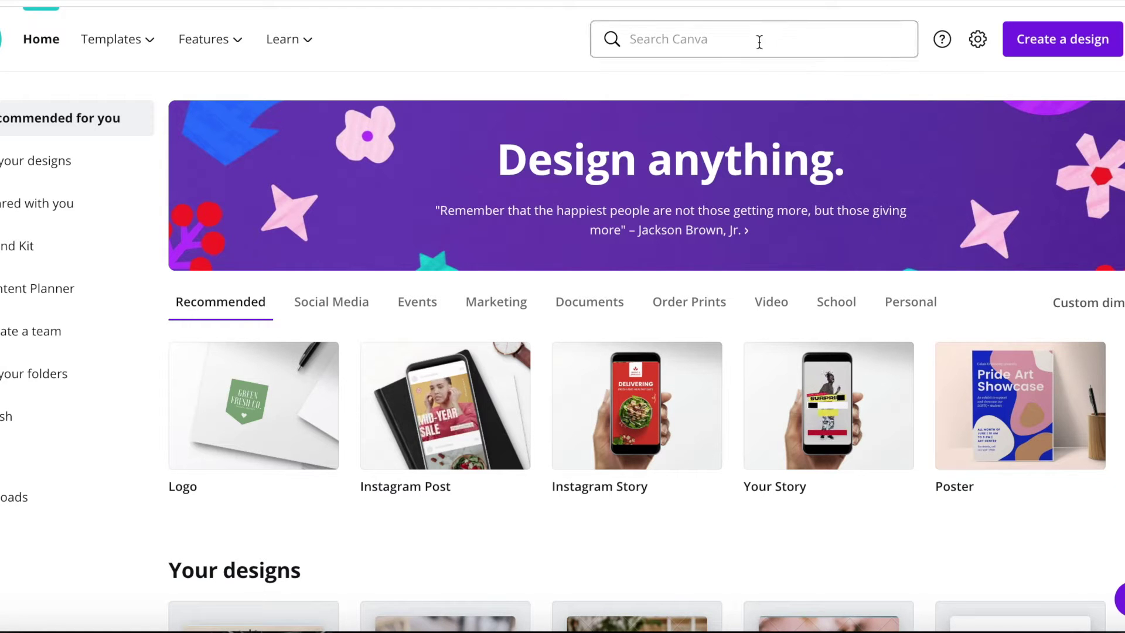
# - Search for 'youtube thumb' and start a blank 1280 × 720 px YouTube Thumbnail design
pyautogui.click(724, 53)
pyautogui.write('yo')
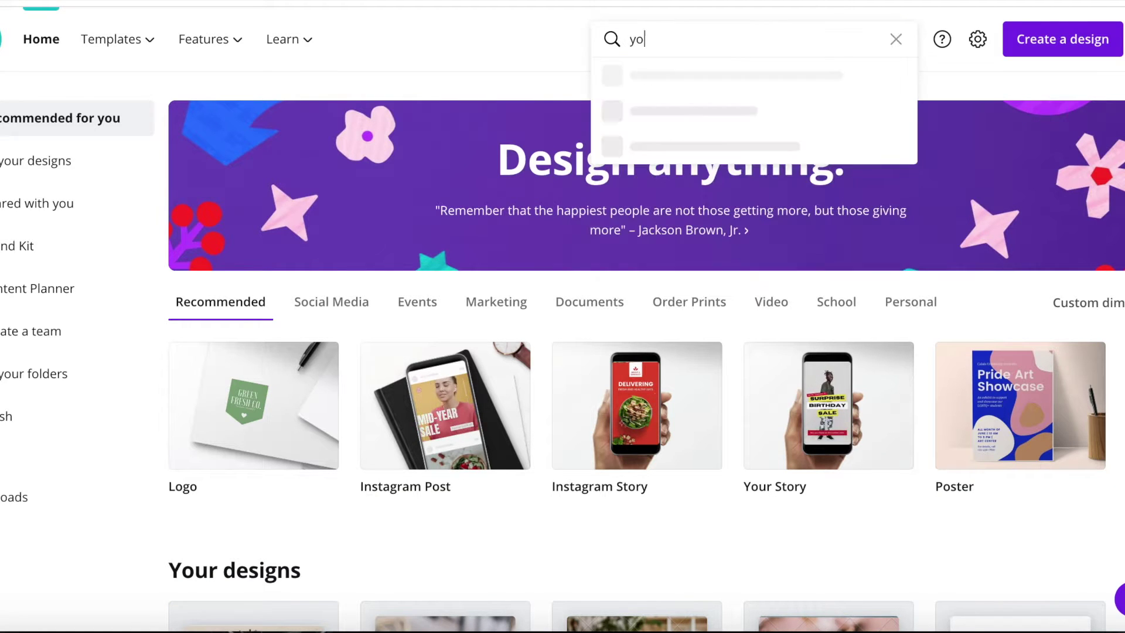
pyautogui.write('utube thumb')
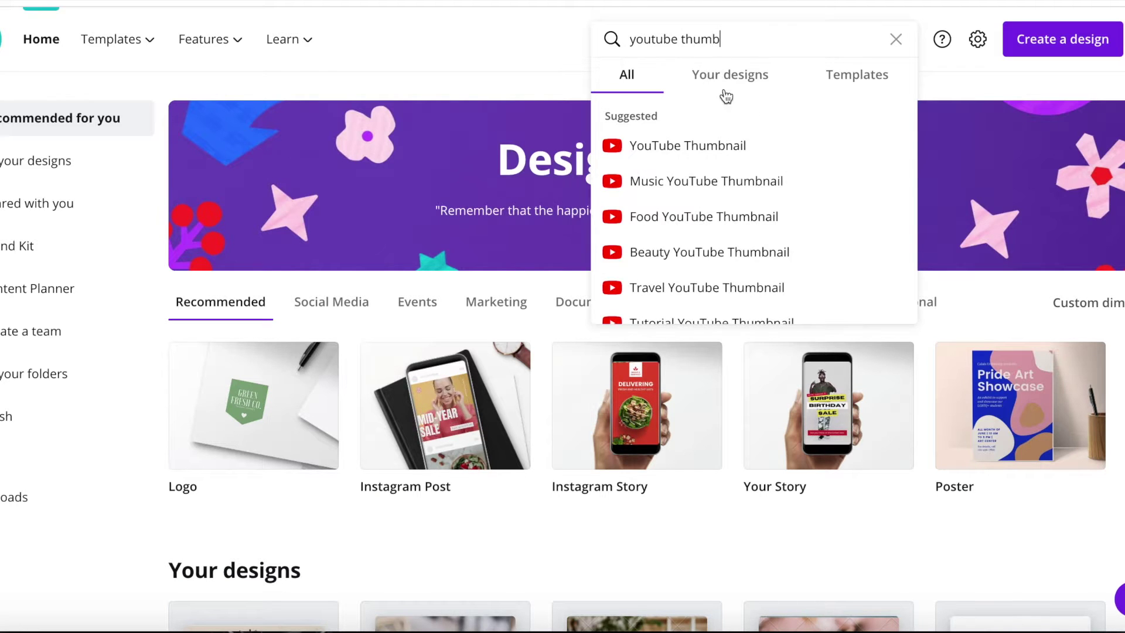
pyautogui.click(714, 148)
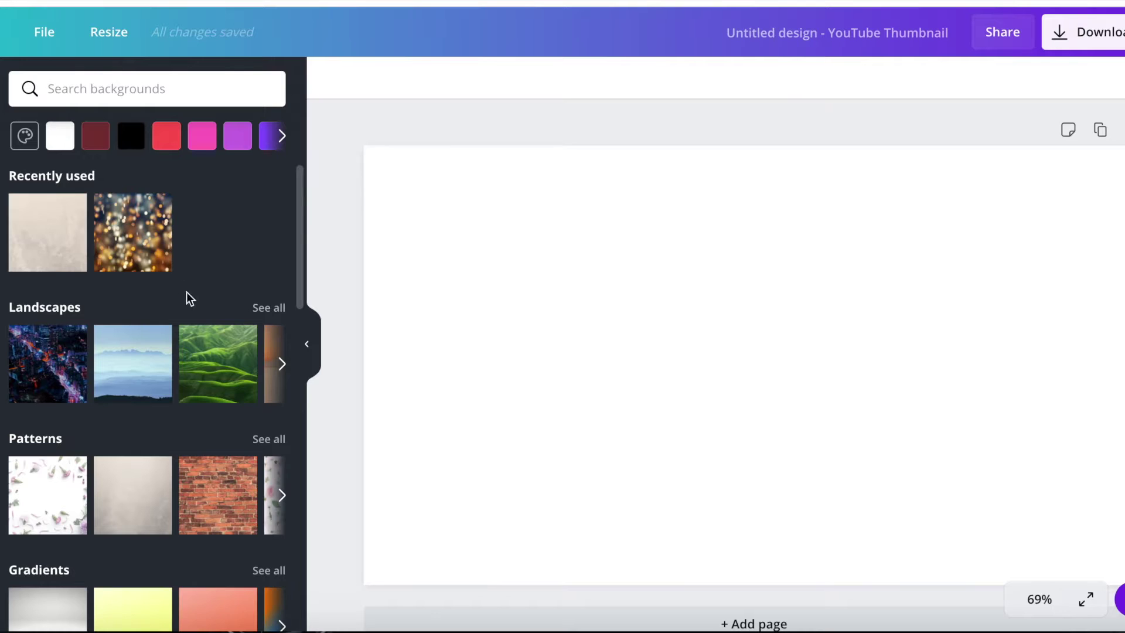
# - Apply the gold glitter texture from the Backgrounds Textures section as the thumbnail background
pyautogui.scroll(-7, 183, 289)
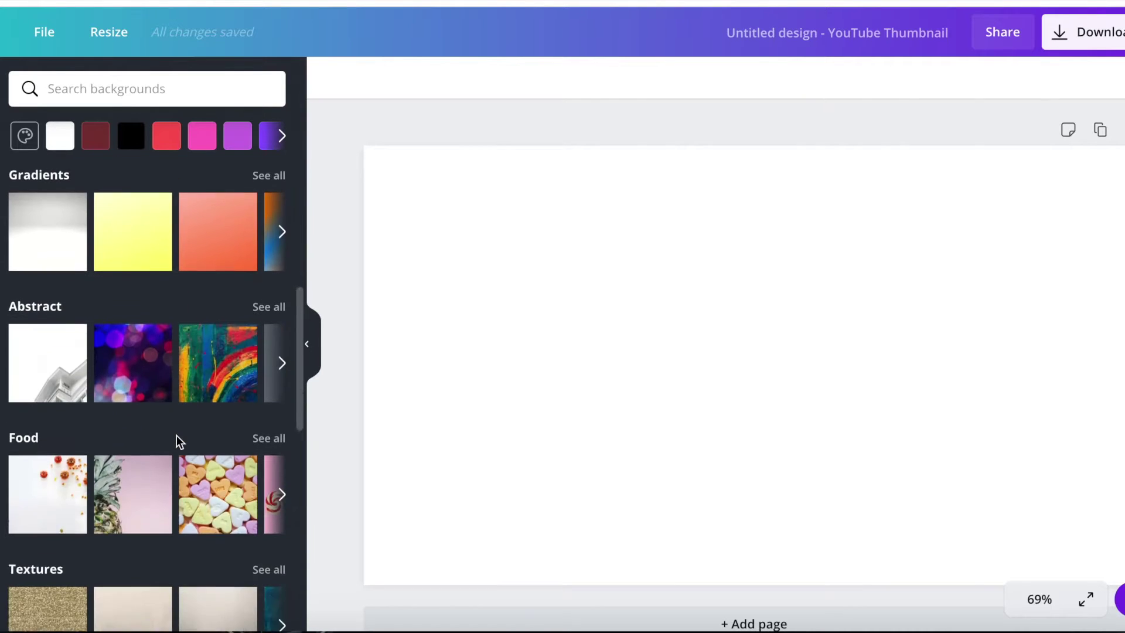
pyautogui.scroll(-1, 180, 442)
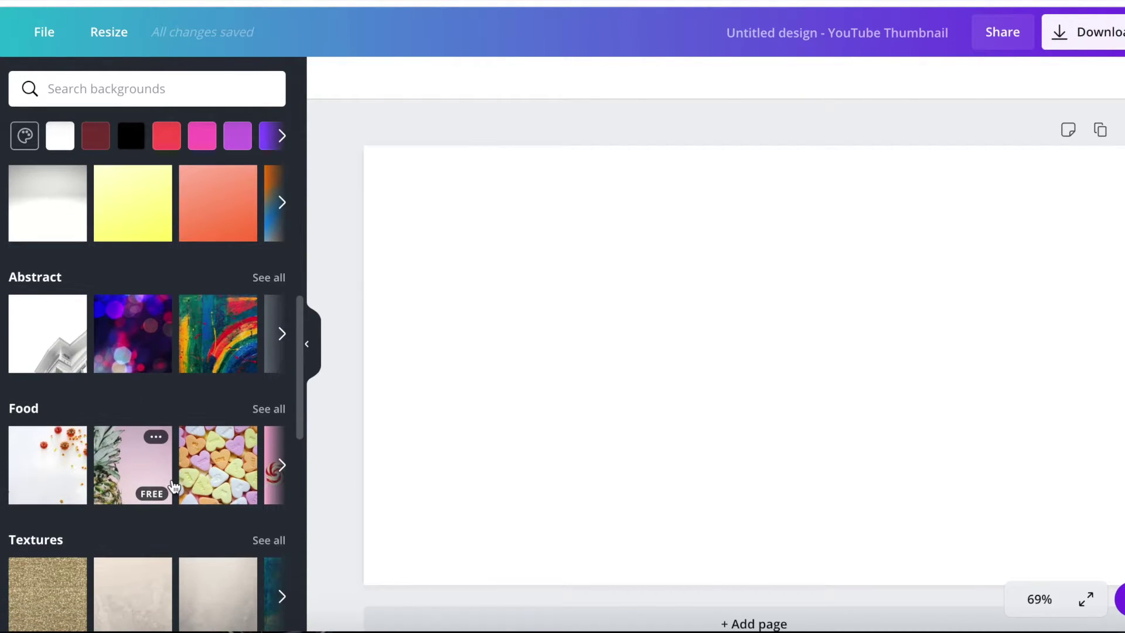
pyautogui.scroll(-4, 200, 469)
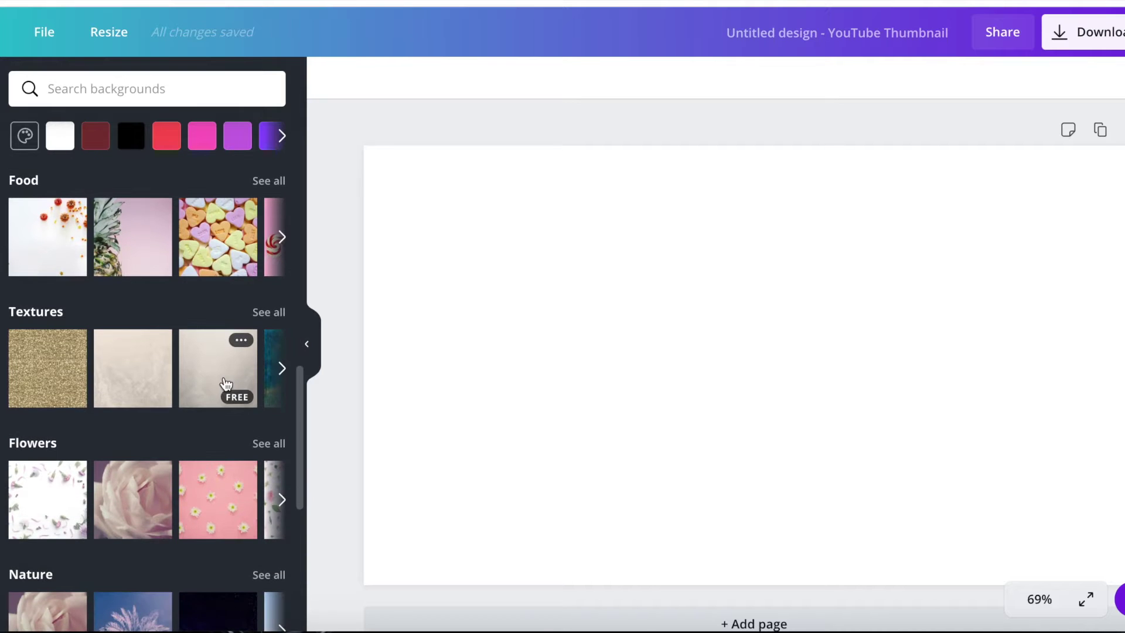
pyautogui.hscroll(4, 226, 384)
pyautogui.scroll(-3, 225, 492)
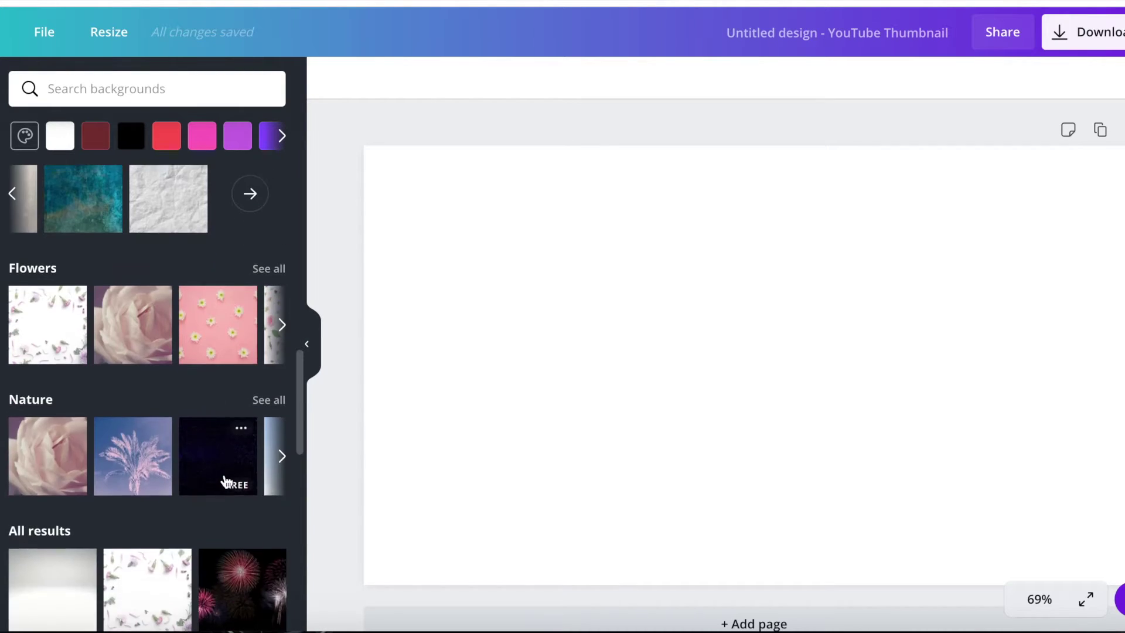
pyautogui.scroll(3, 80, 394)
pyautogui.hscroll(-4, 81, 394)
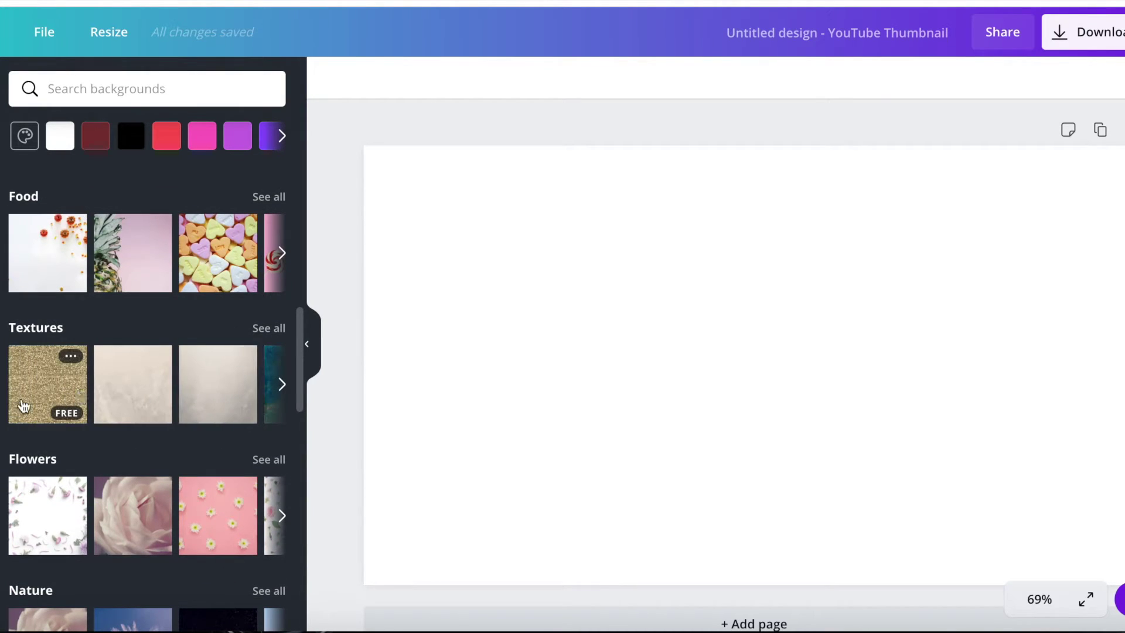
pyautogui.click(24, 405)
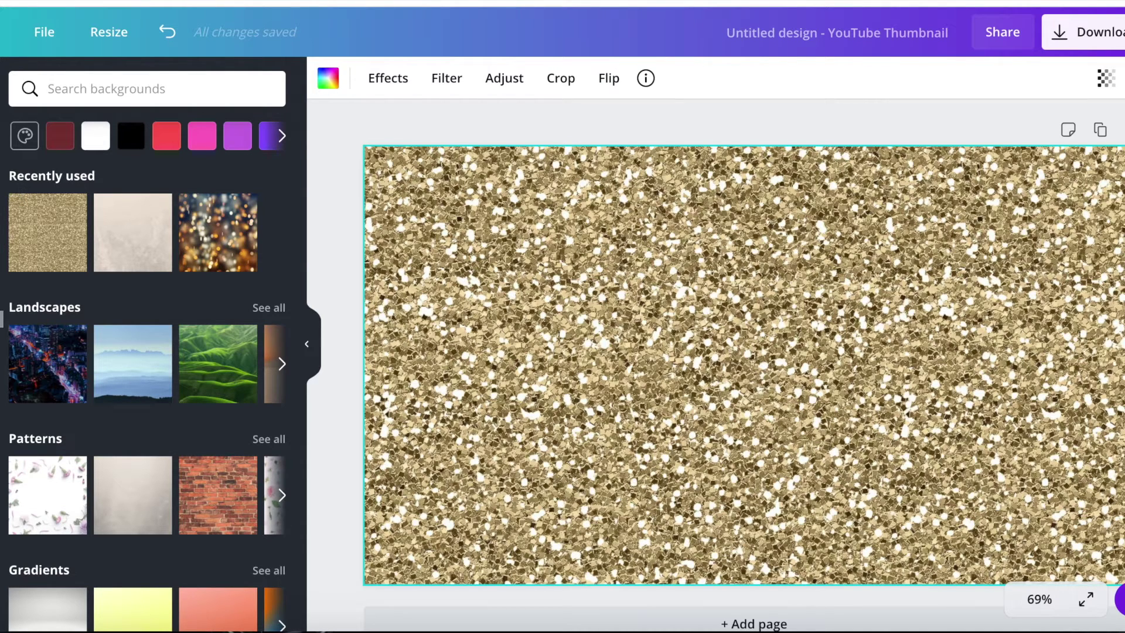
# - Add the pink hands-holding-coffee stock photo and shift it slightly left and down
pyautogui.click(1, 319)
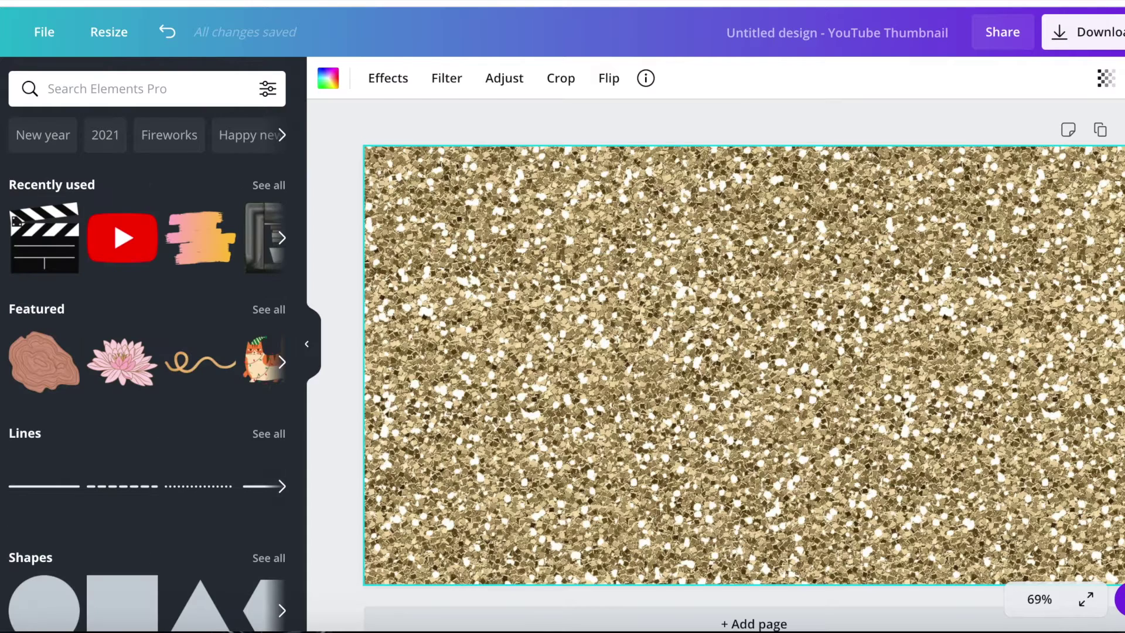
pyautogui.click(2, 282)
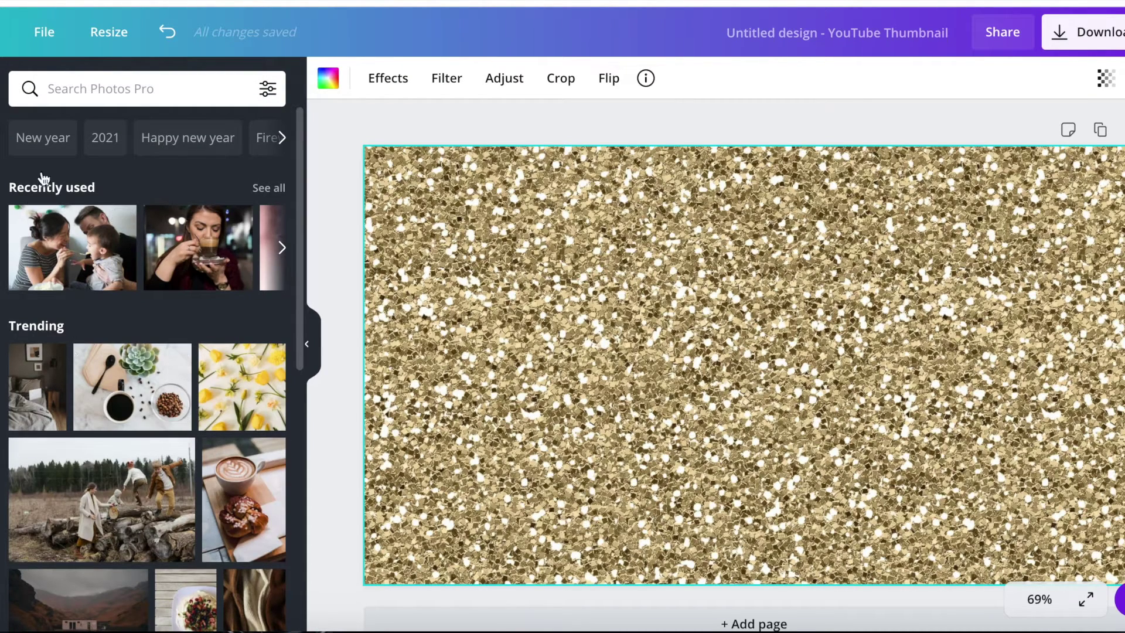
pyautogui.hscroll(2, 202, 263)
pyautogui.hscroll(2, 202, 264)
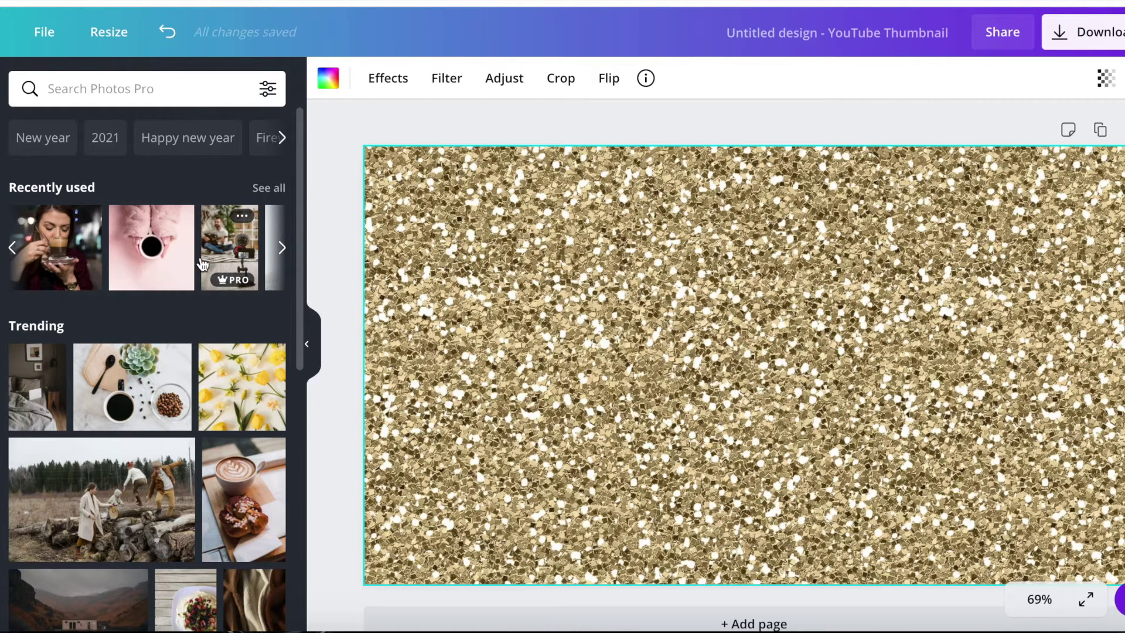
pyautogui.hscroll(-2, 202, 264)
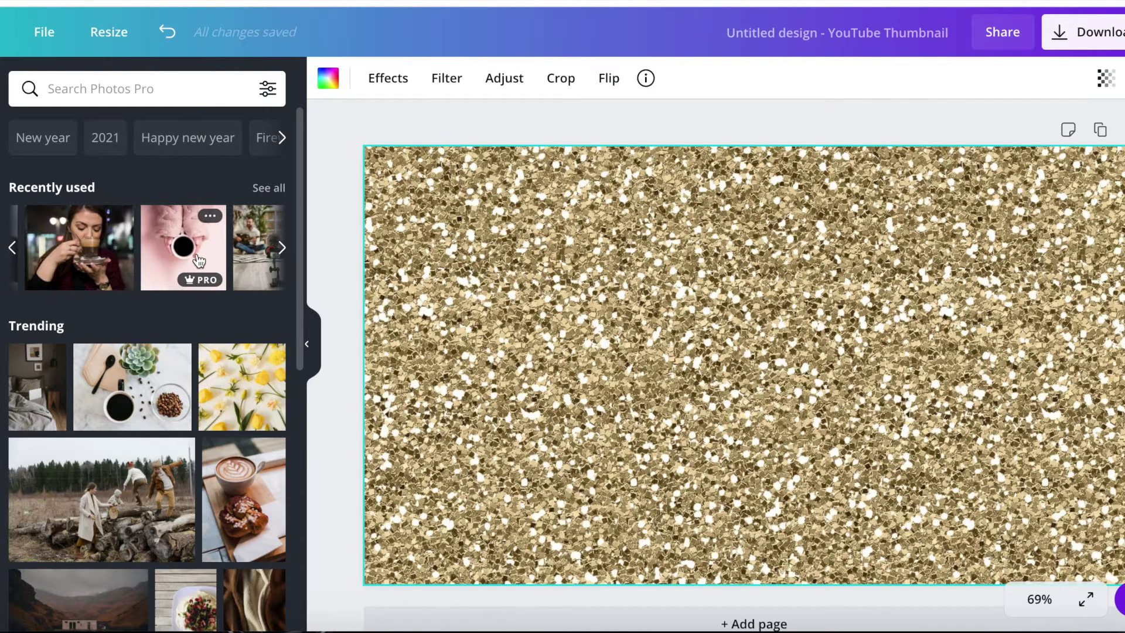
pyautogui.click(188, 249)
pyautogui.moveTo(730, 283); pyautogui.dragTo(670, 303)
# - Remove the coffee photo's background with Background Remover and move the cut-out higher
pyautogui.click(341, 81)
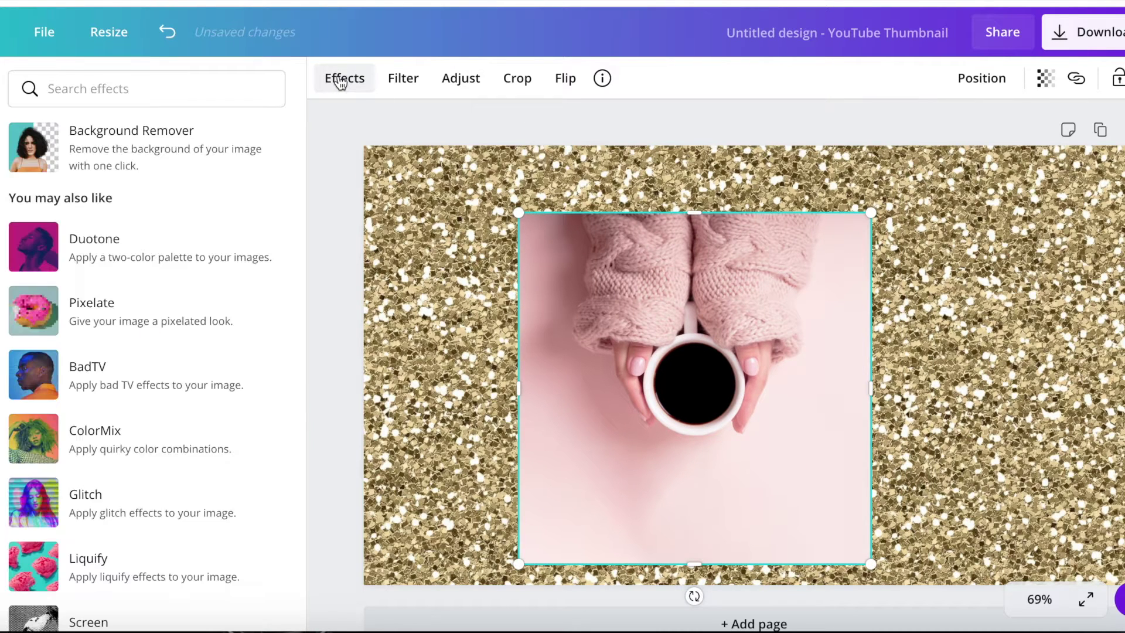
pyautogui.click(186, 144)
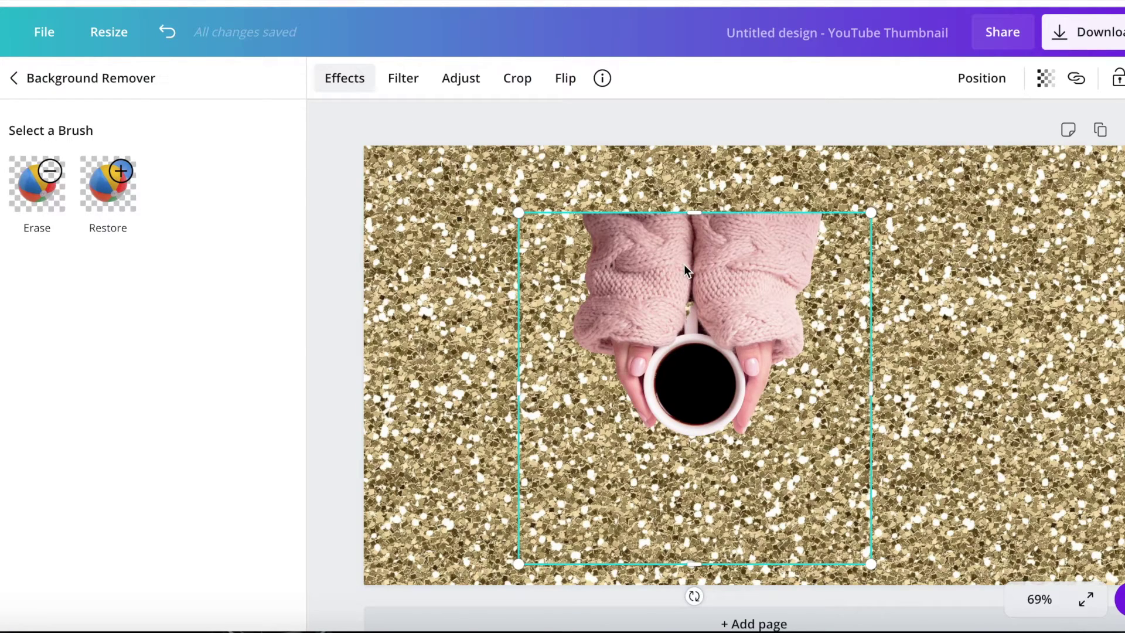
pyautogui.moveTo(683, 265)
pyautogui.mouseDown()
pyautogui.moveTo(706, 206)
pyautogui.moveTo(681, 300)
pyautogui.moveTo(777, 318)
pyautogui.moveTo(749, 317)
pyautogui.moveTo(721, 377)
pyautogui.moveTo(670, 277)
pyautogui.mouseUp()
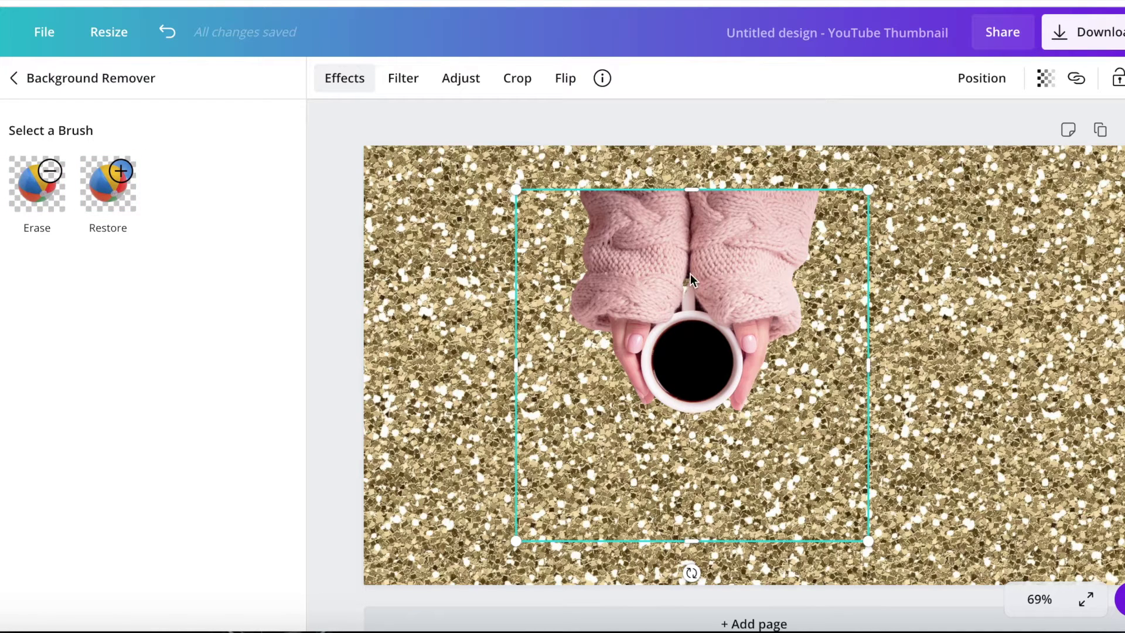
# - Delete the hands-and-mug cut-out from the thumbnail
pyautogui.press('Delete')
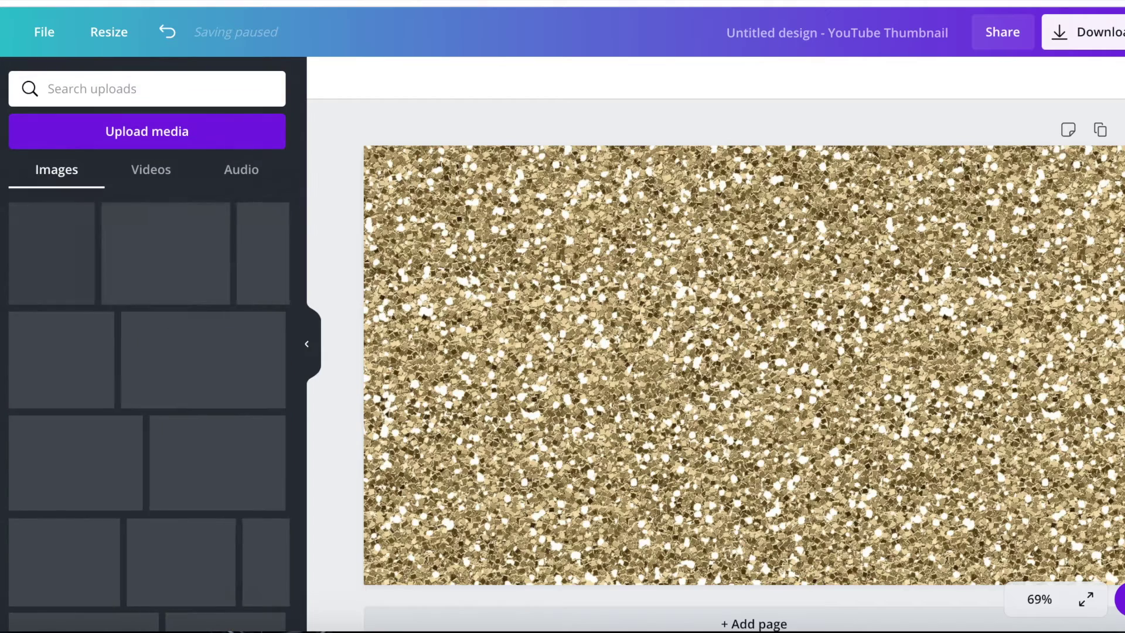
pyautogui.scroll(-3, 184, 343)
pyautogui.scroll(1, 184, 344)
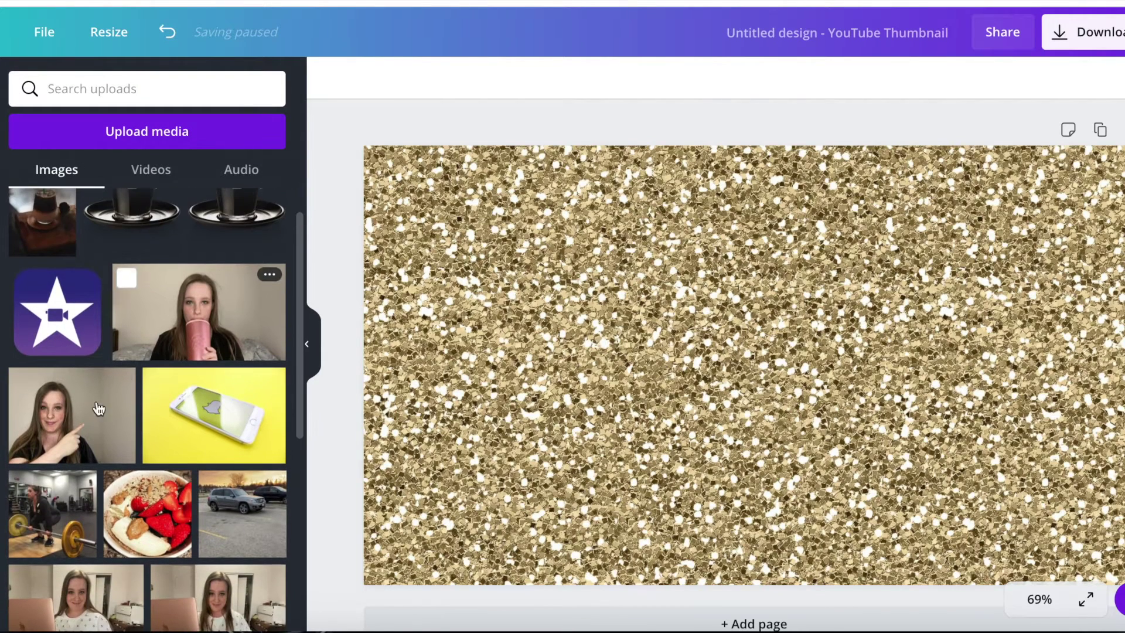
pyautogui.scroll(-1, 117, 389)
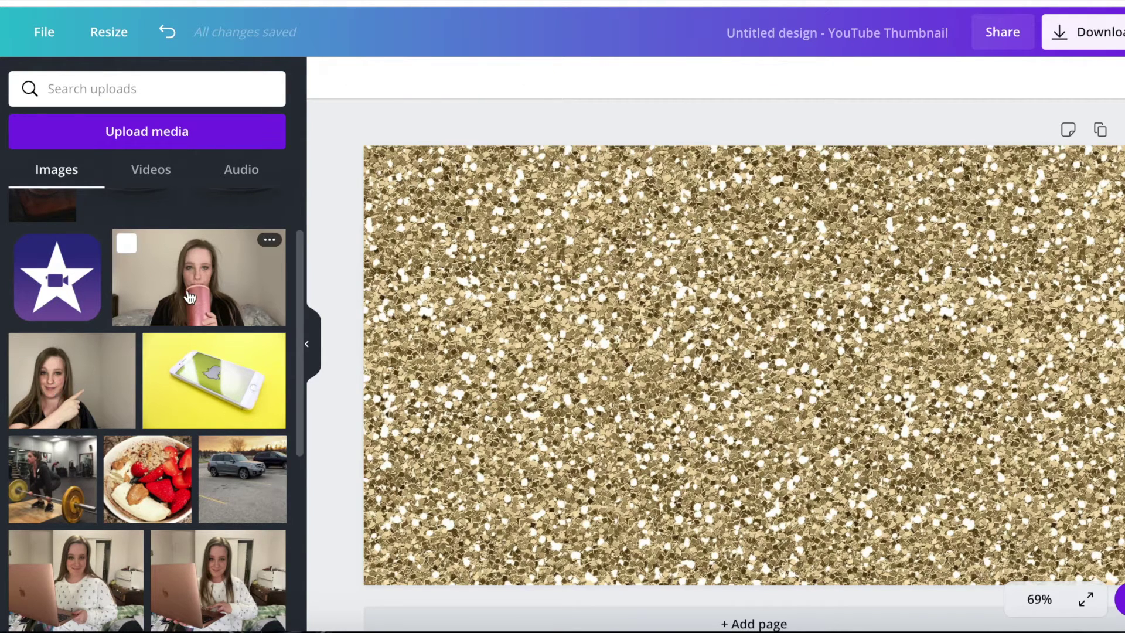
# - Place the woman-drinking photo on the glitter, enlarge it to cover most of the canvas, and show its effects
pyautogui.moveTo(212, 287); pyautogui.dragTo(498, 256)
pyautogui.moveTo(648, 306); pyautogui.dragTo(658, 340)
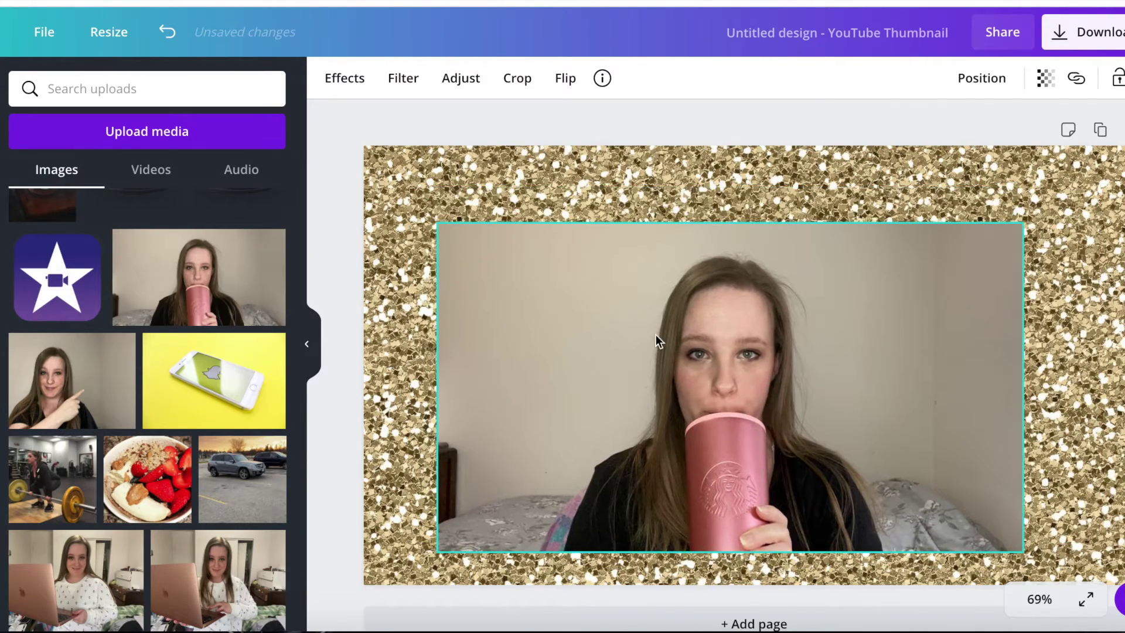
pyautogui.moveTo(398, 183); pyautogui.dragTo(343, 170)
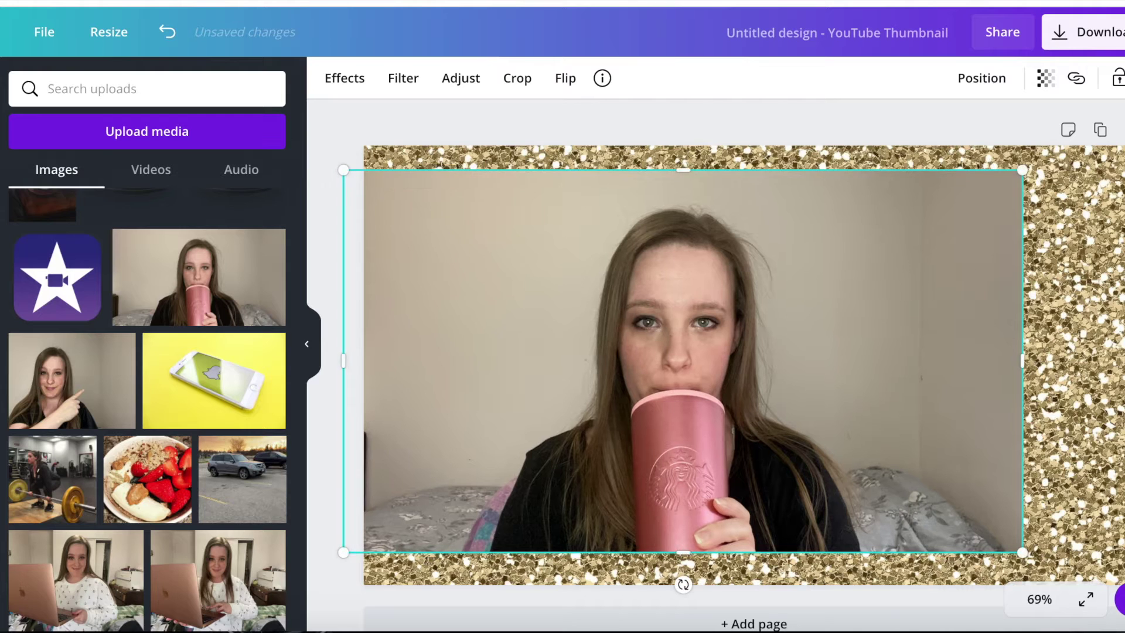
pyautogui.moveTo(1057, 544); pyautogui.dragTo(1093, 564)
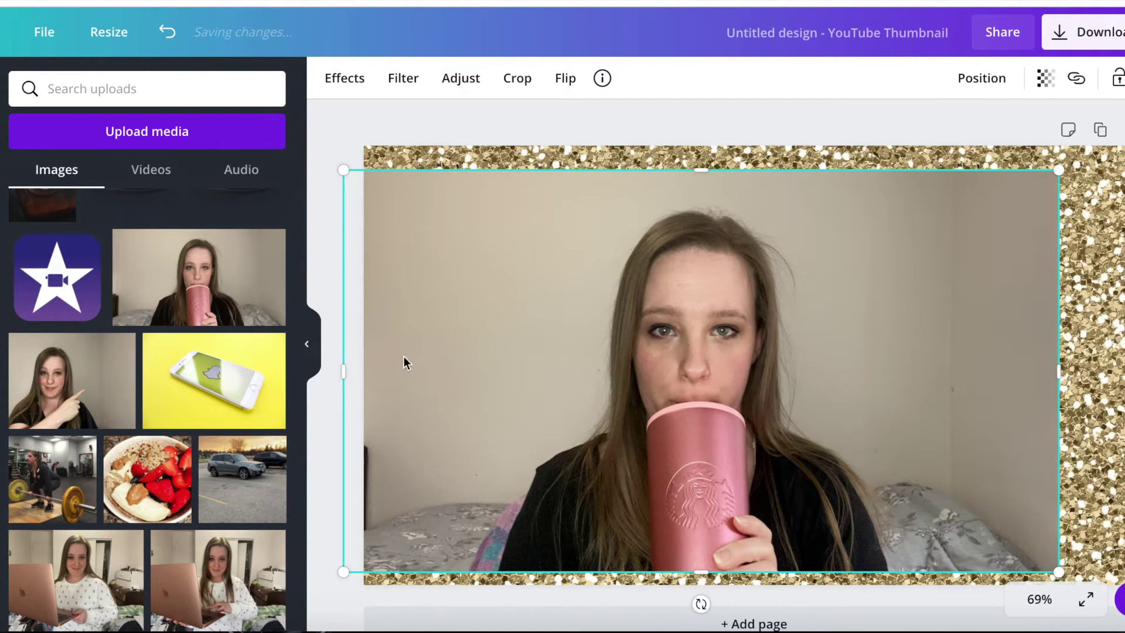
pyautogui.click(351, 86)
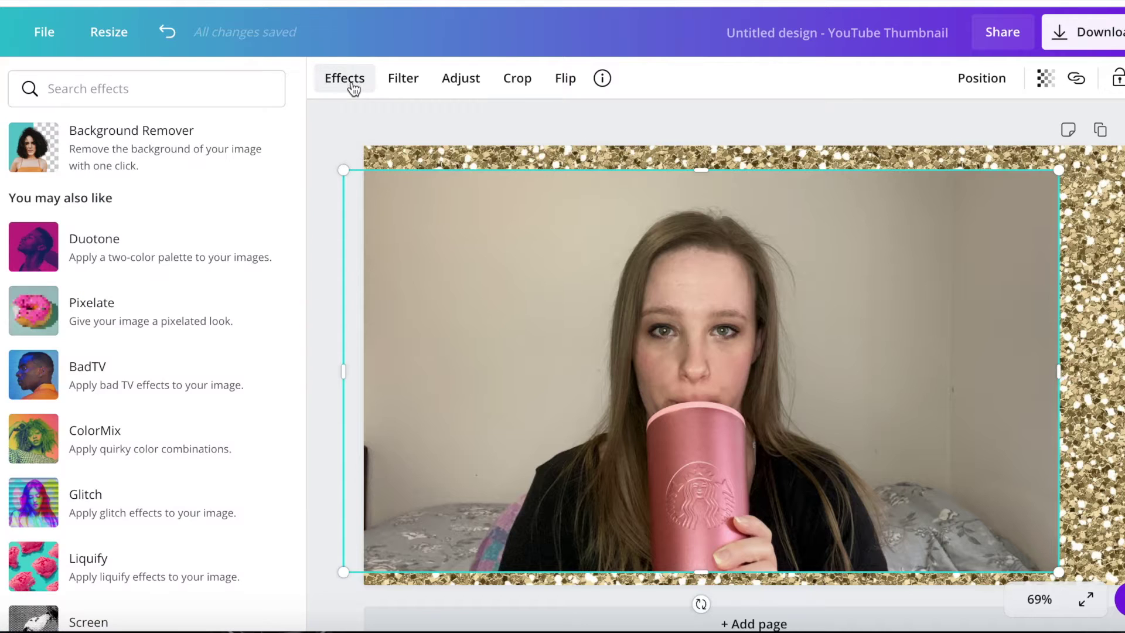
# - Apply Background Remover to the woman photo and nudge the cut-out slightly right and down
pyautogui.click(143, 136)
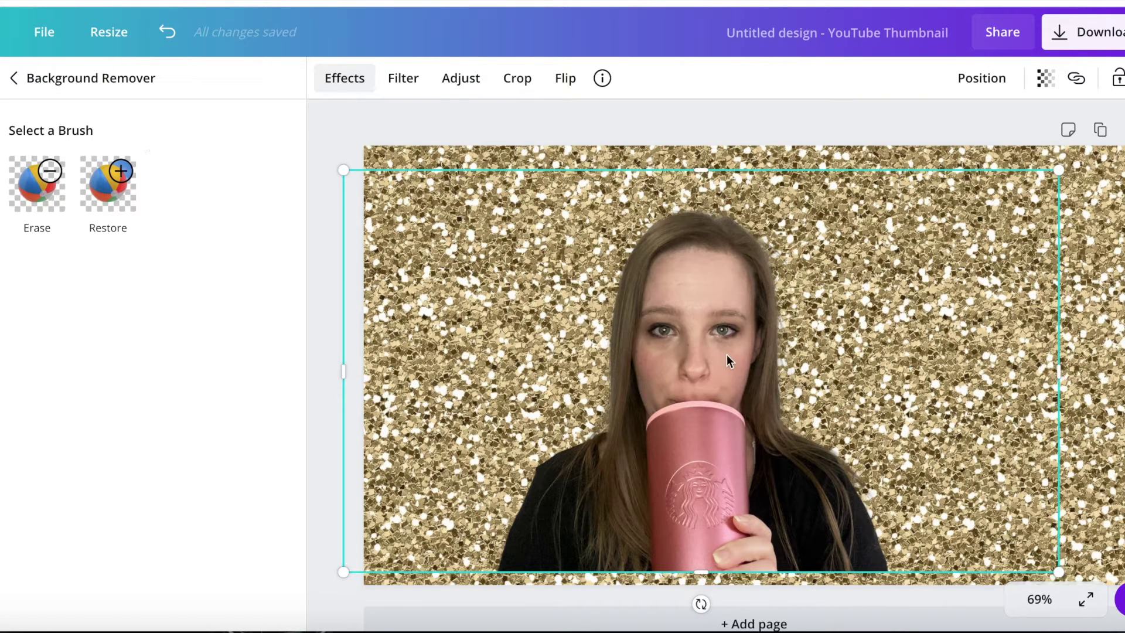
pyautogui.moveTo(666, 400); pyautogui.dragTo(720, 410)
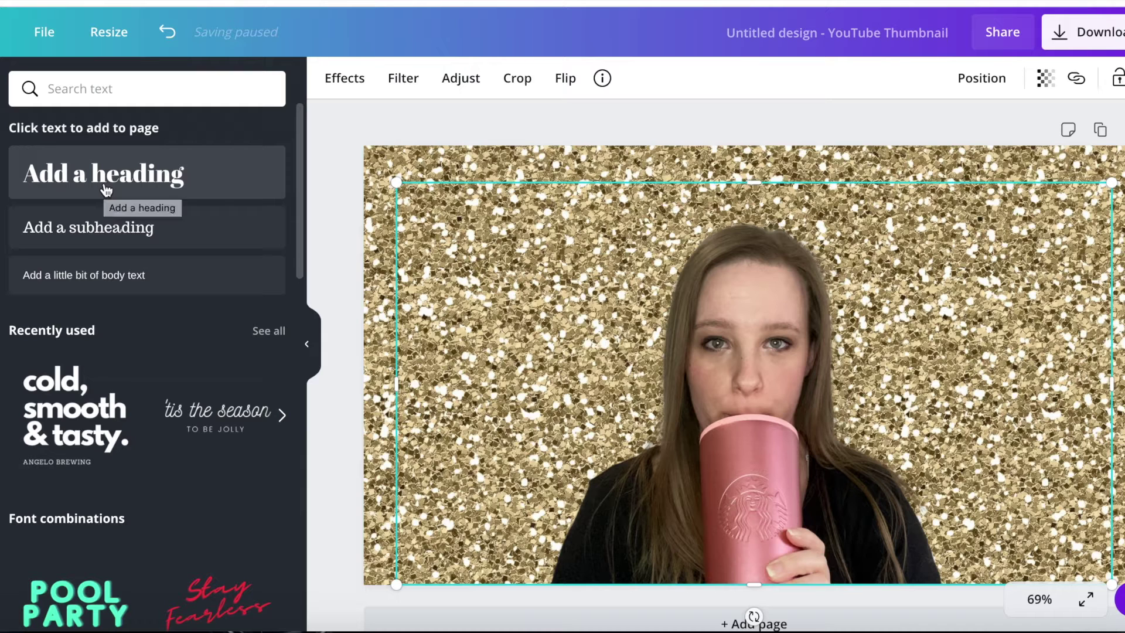
# - Add a heading at the top of the canvas reading 'canva pro background remover'
pyautogui.click(105, 189)
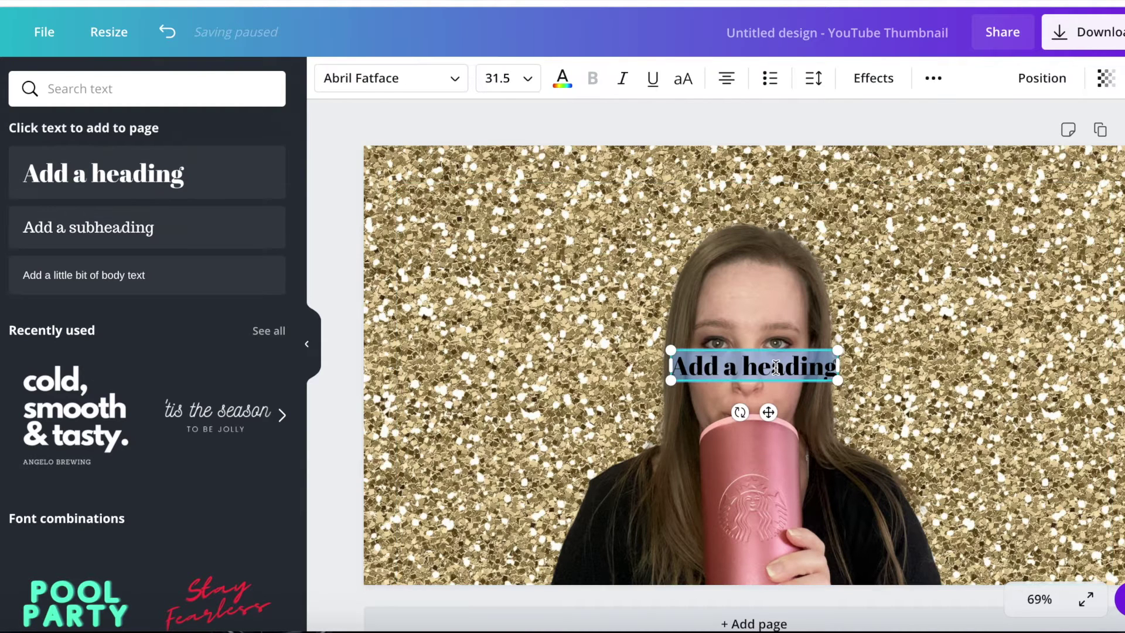
pyautogui.press('Escape')
pyautogui.click(755, 384)
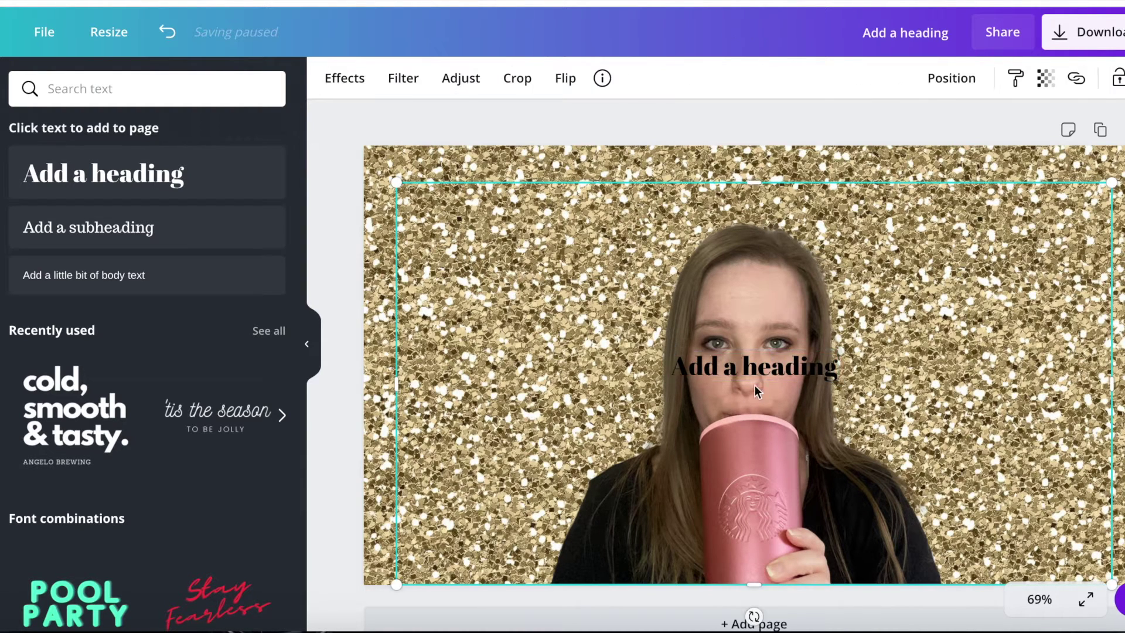
pyautogui.moveTo(742, 375); pyautogui.dragTo(723, 200)
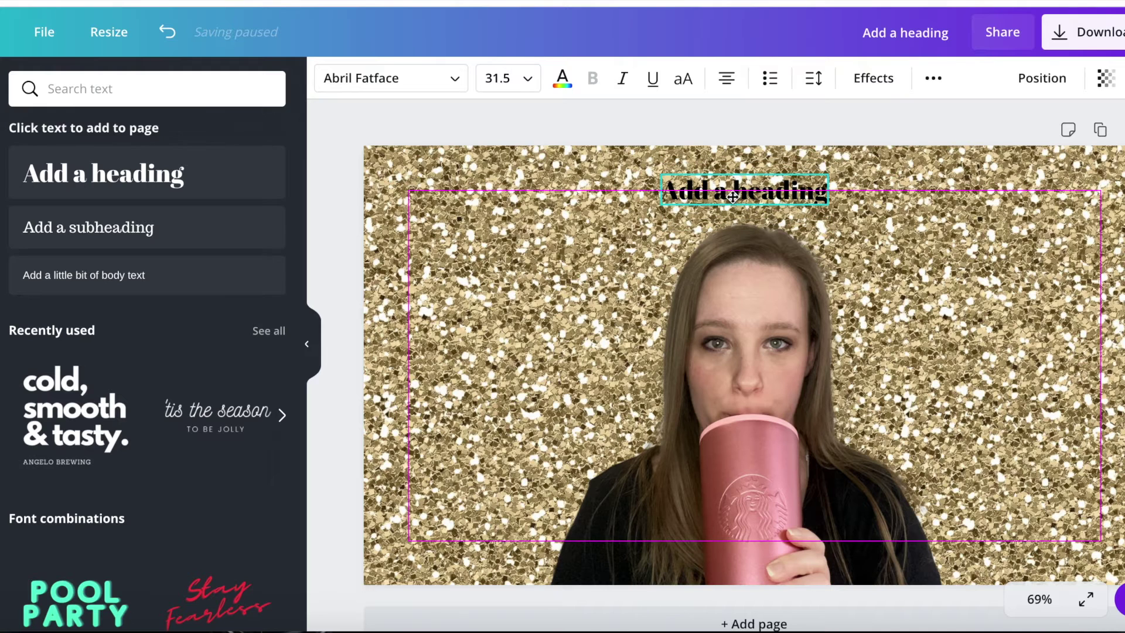
pyautogui.click(718, 196)
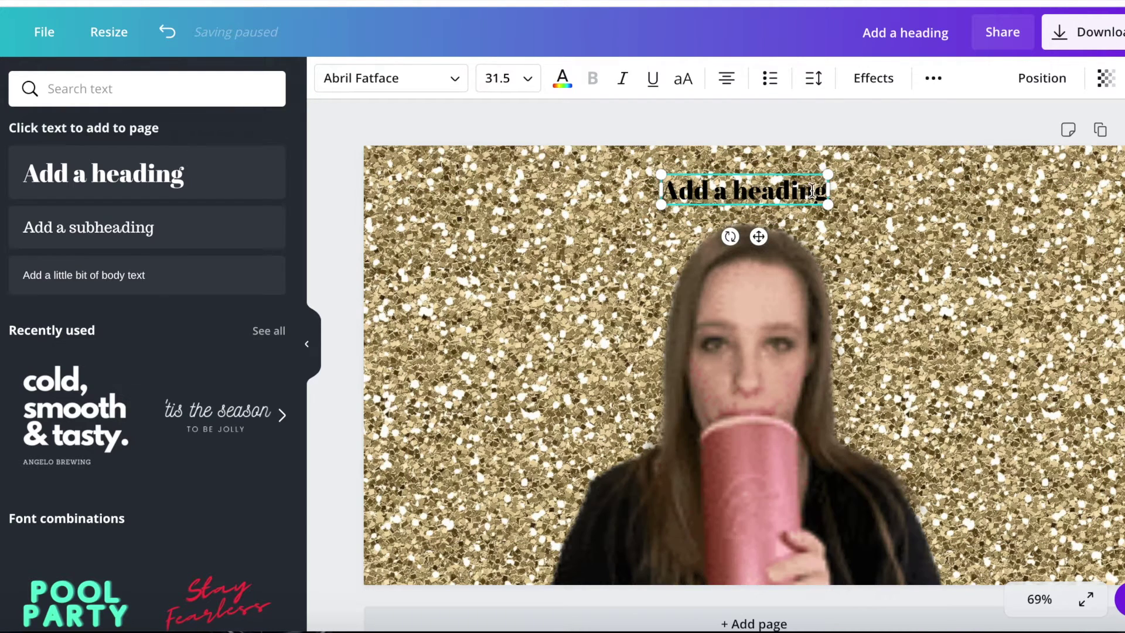
pyautogui.moveTo(819, 191); pyautogui.dragTo(685, 180)
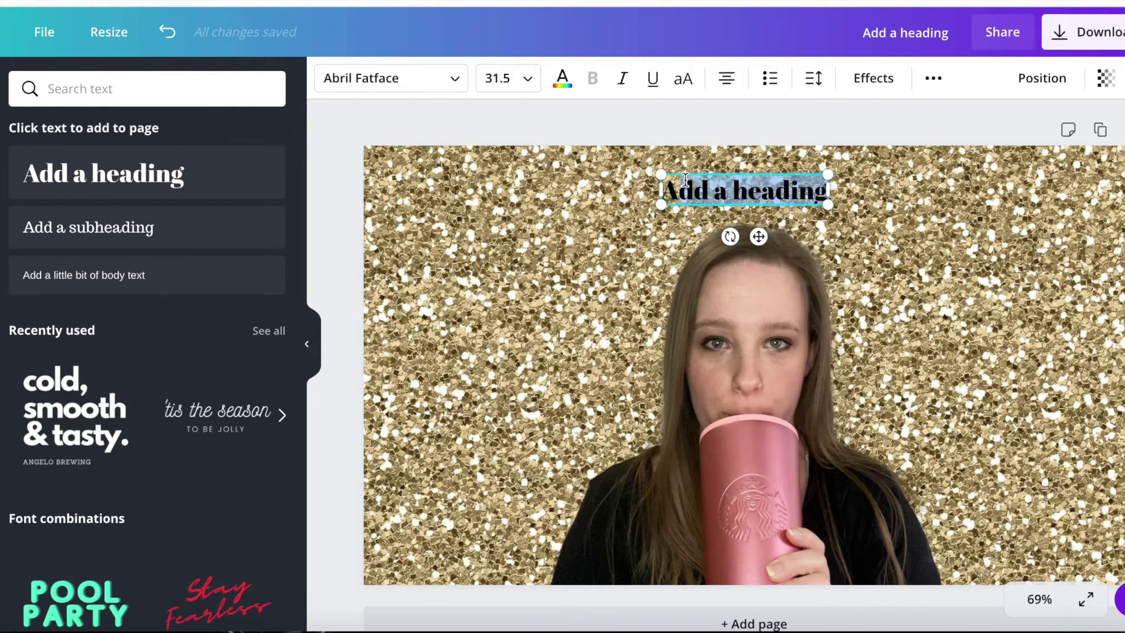
pyautogui.press('BackSpace')
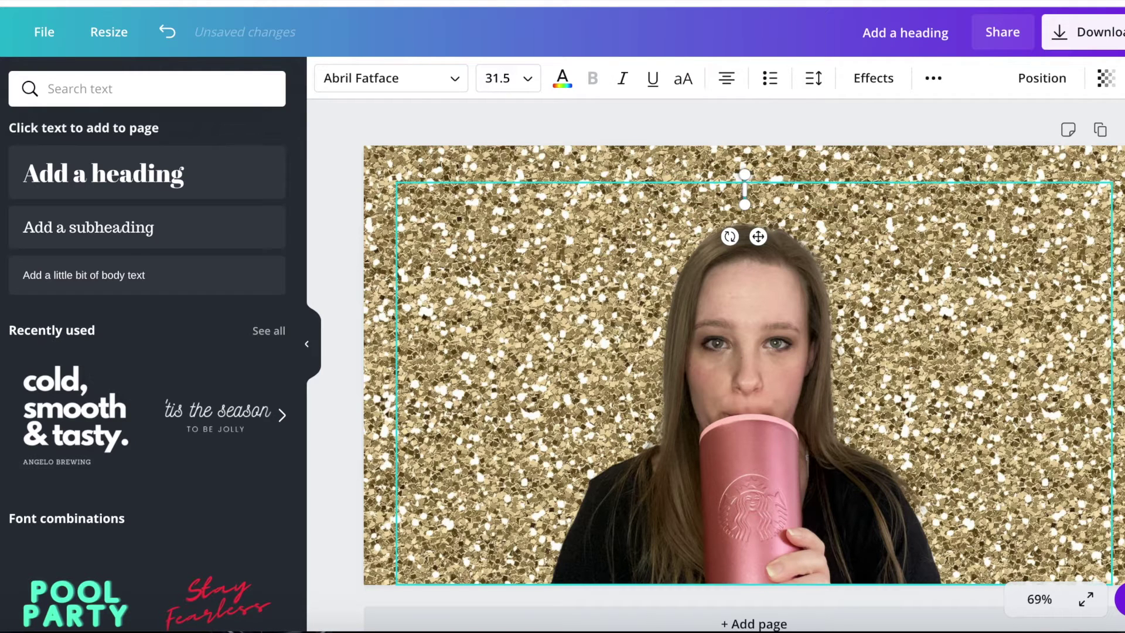
pyautogui.write('can')
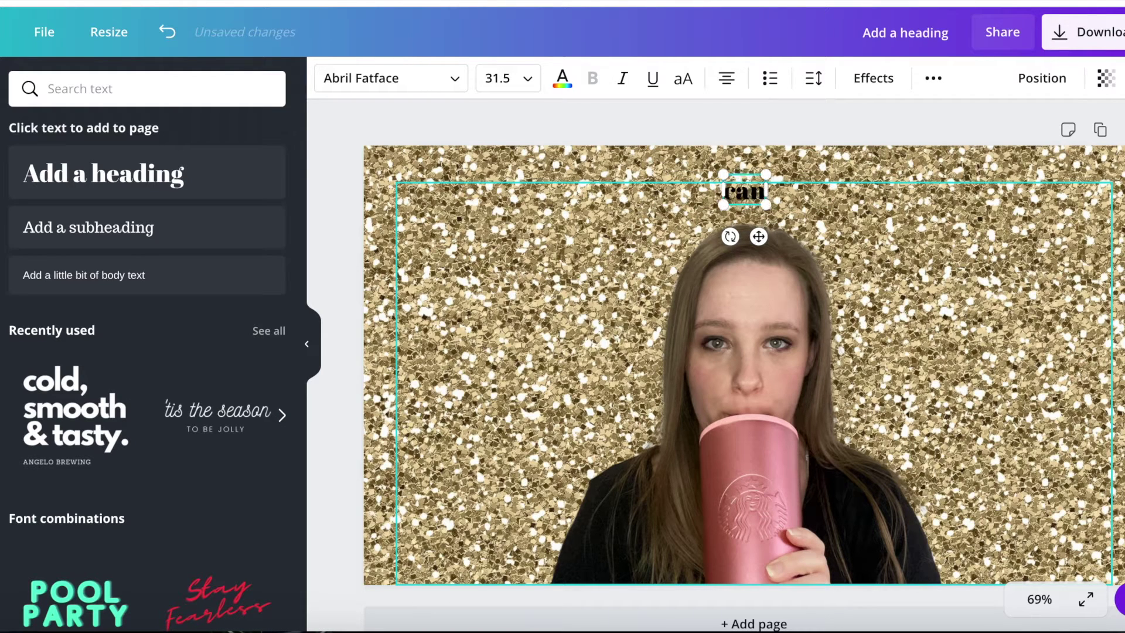
pyautogui.write('va pro back')
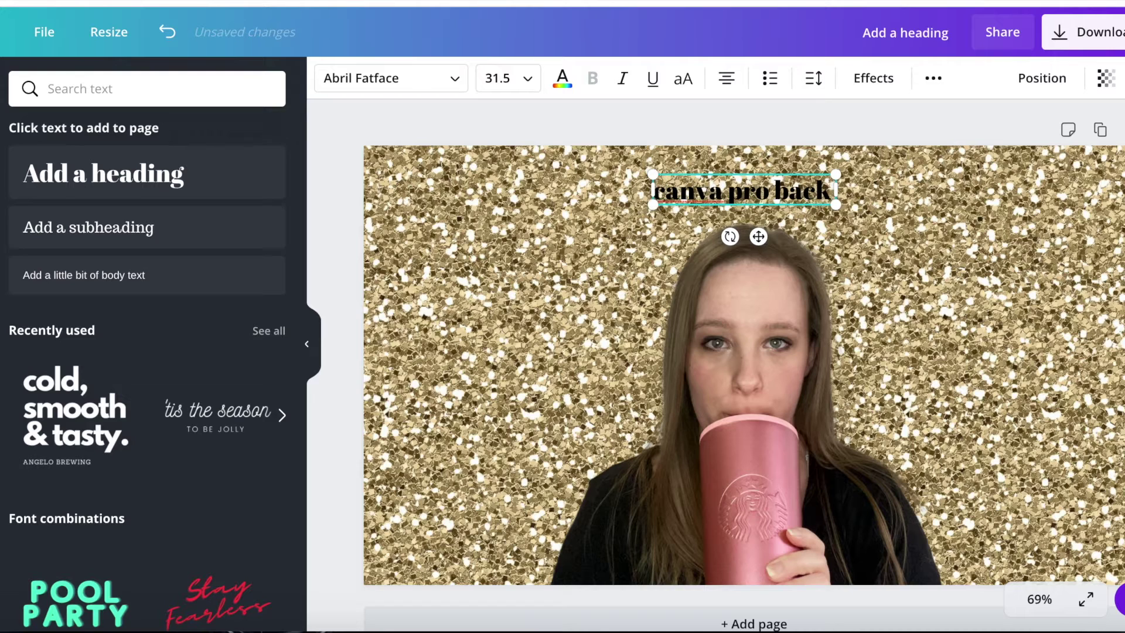
pyautogui.write('ground remover')
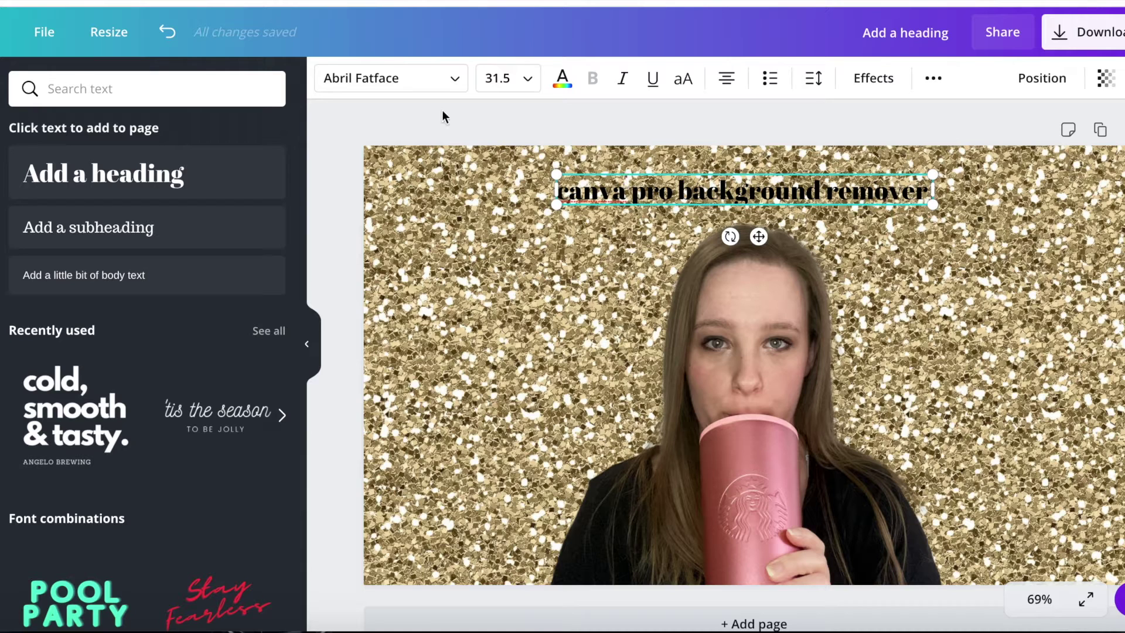
pyautogui.click(887, 89)
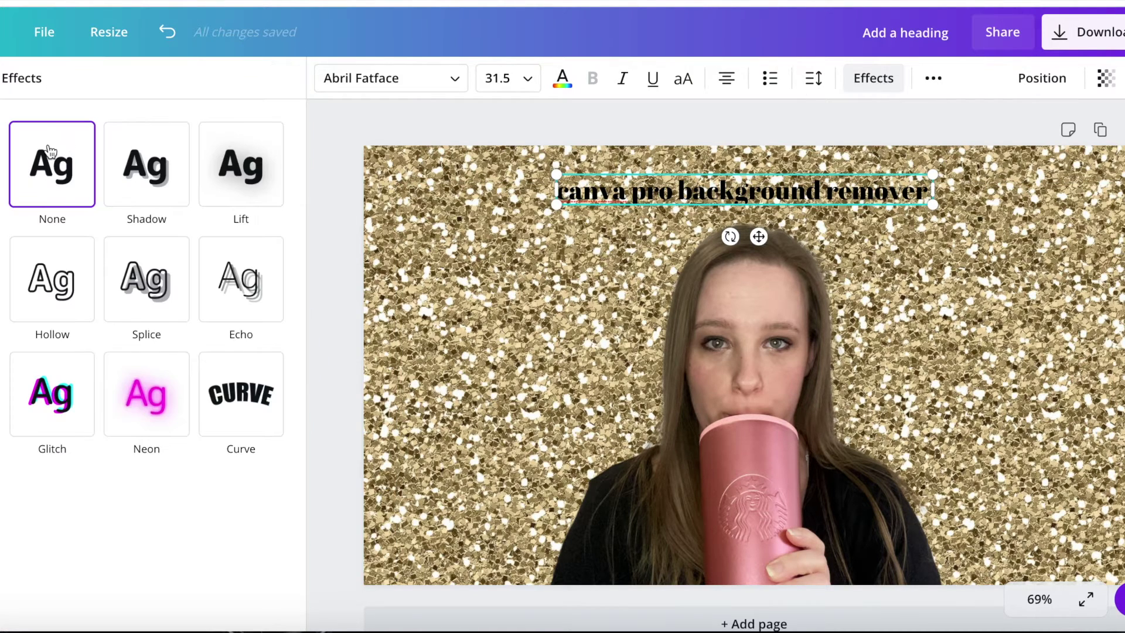
# - Preview Shadow, Lift, Glitch and Neon, then apply the Curve effect with the slider at 26
pyautogui.click(121, 175)
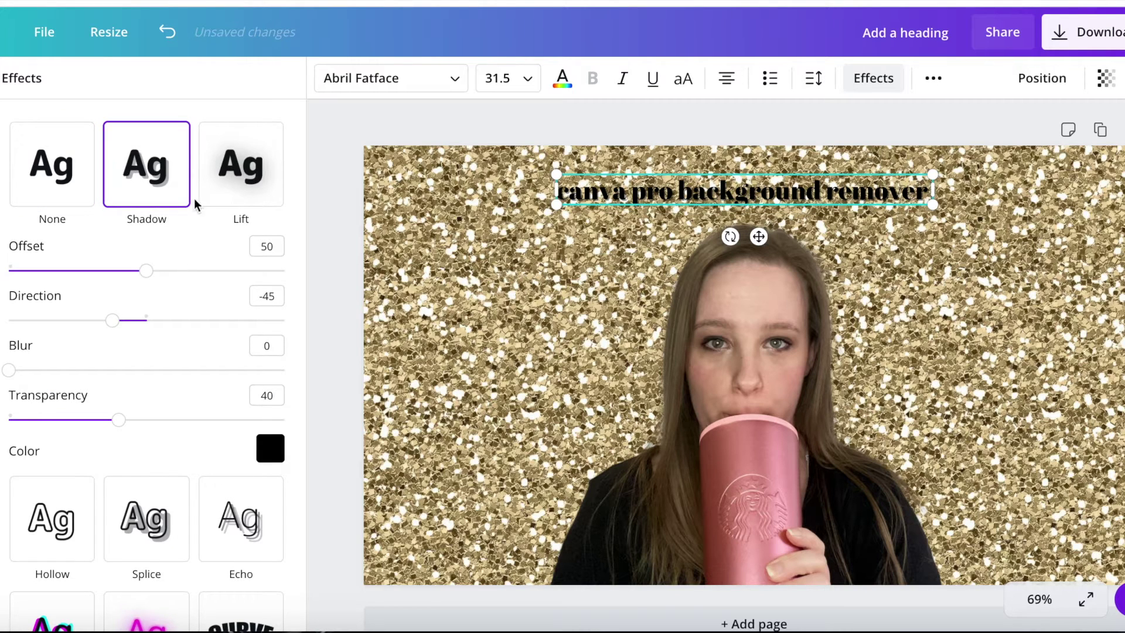
pyautogui.click(221, 177)
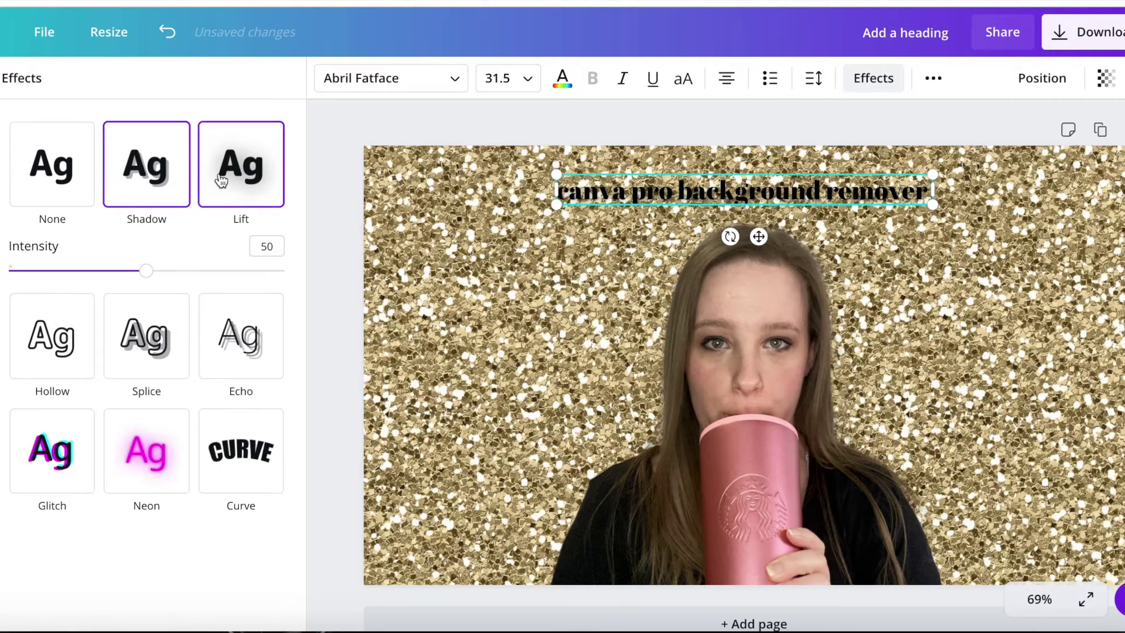
pyautogui.click(69, 469)
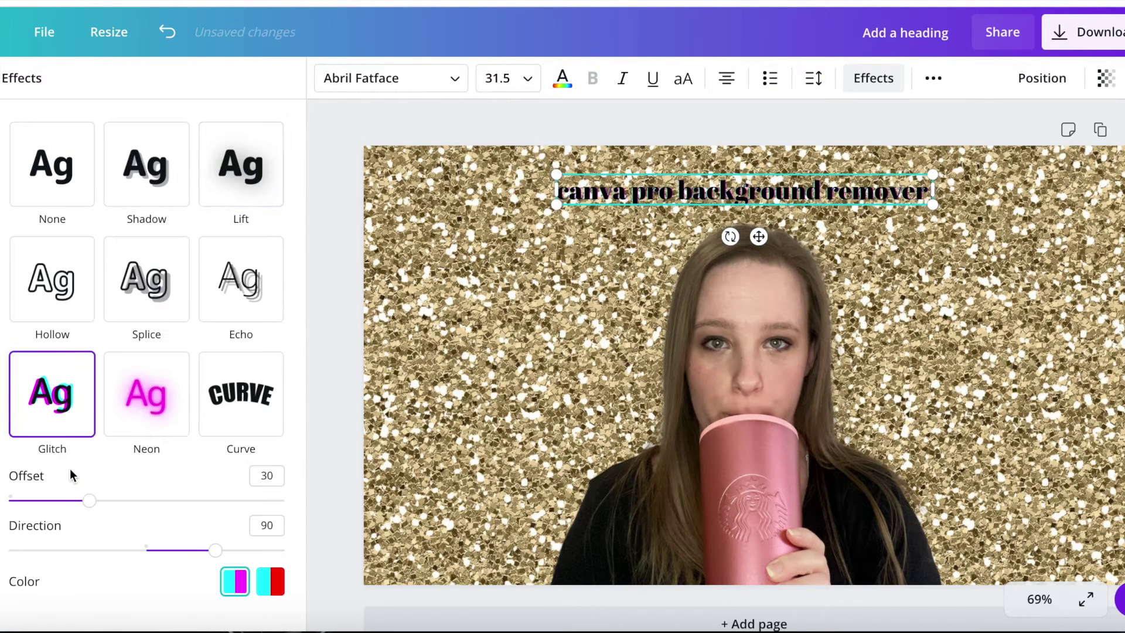
pyautogui.click(157, 433)
pyautogui.click(241, 399)
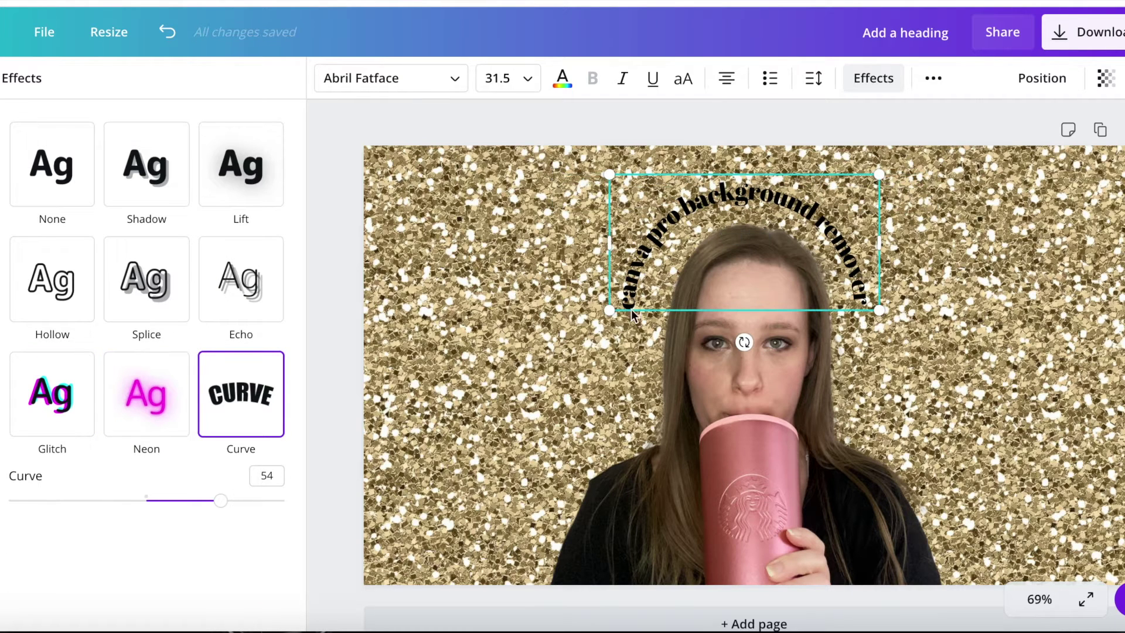
pyautogui.moveTo(217, 507); pyautogui.dragTo(182, 502)
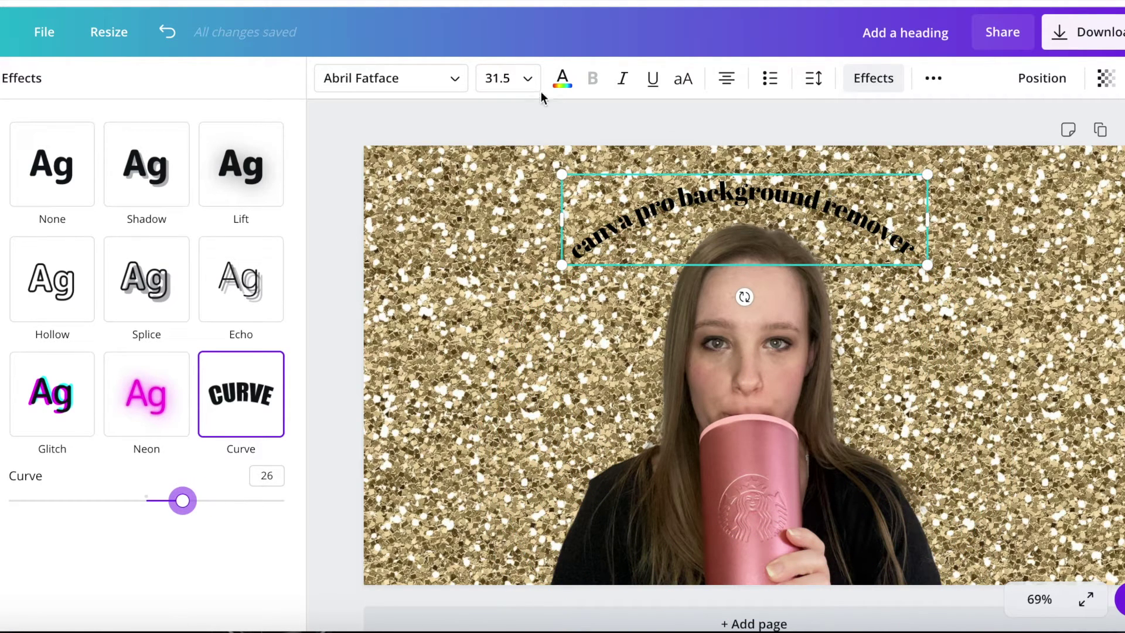
pyautogui.click(505, 78)
# - Set the heading font size to 72, then reduce it to 64
pyautogui.scroll(-4, 533, 300)
pyautogui.scroll(-3, 530, 299)
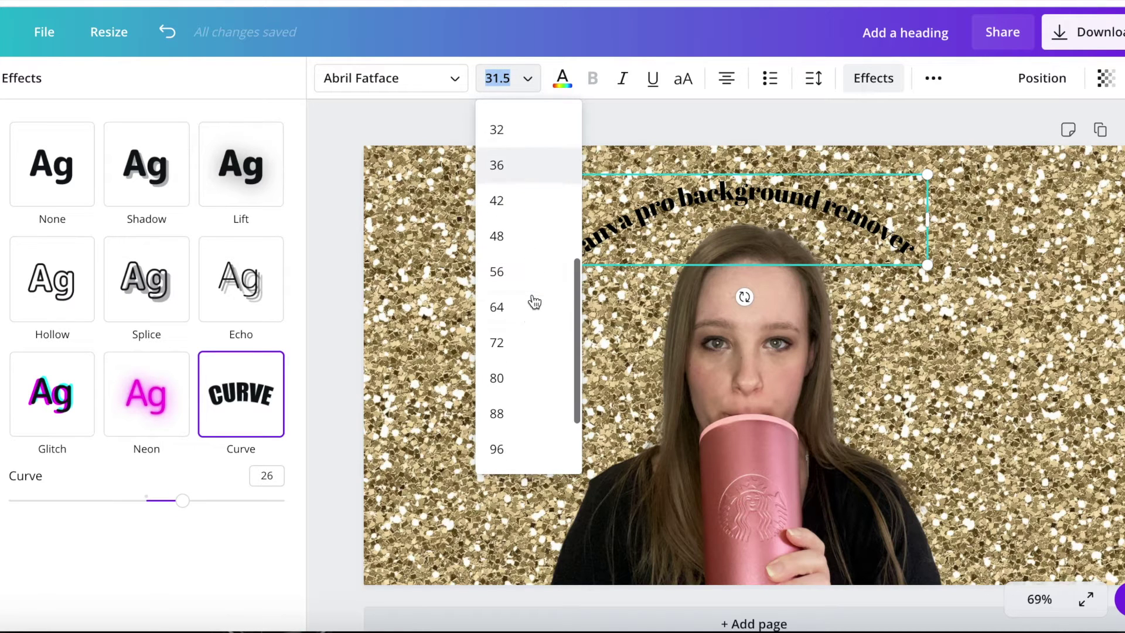
pyautogui.click(524, 345)
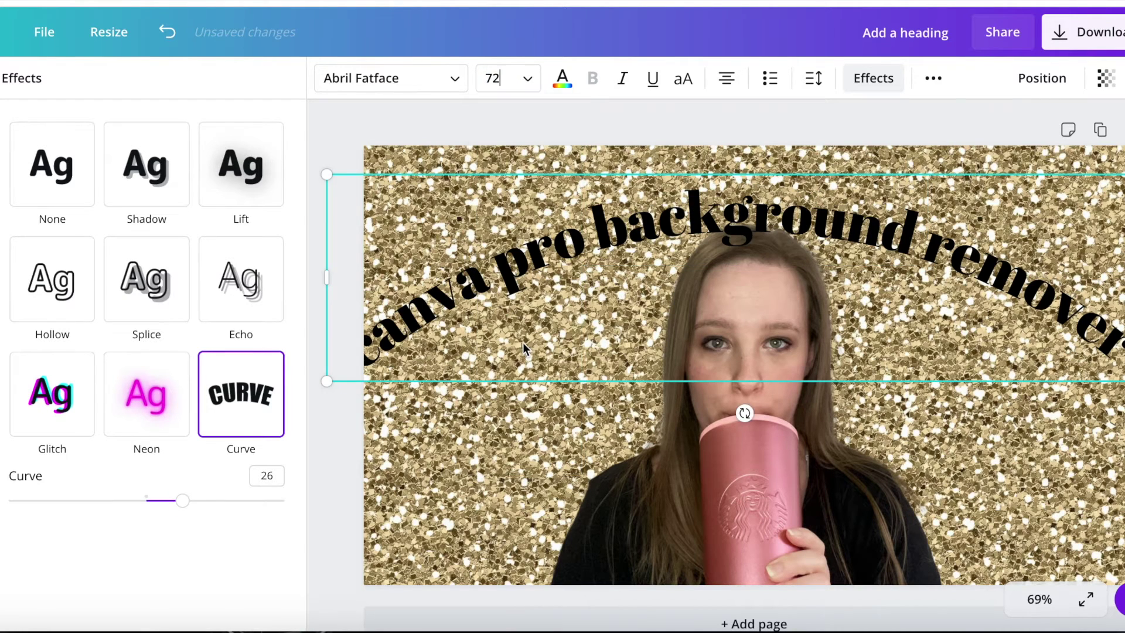
pyautogui.click(509, 77)
pyautogui.click(514, 246)
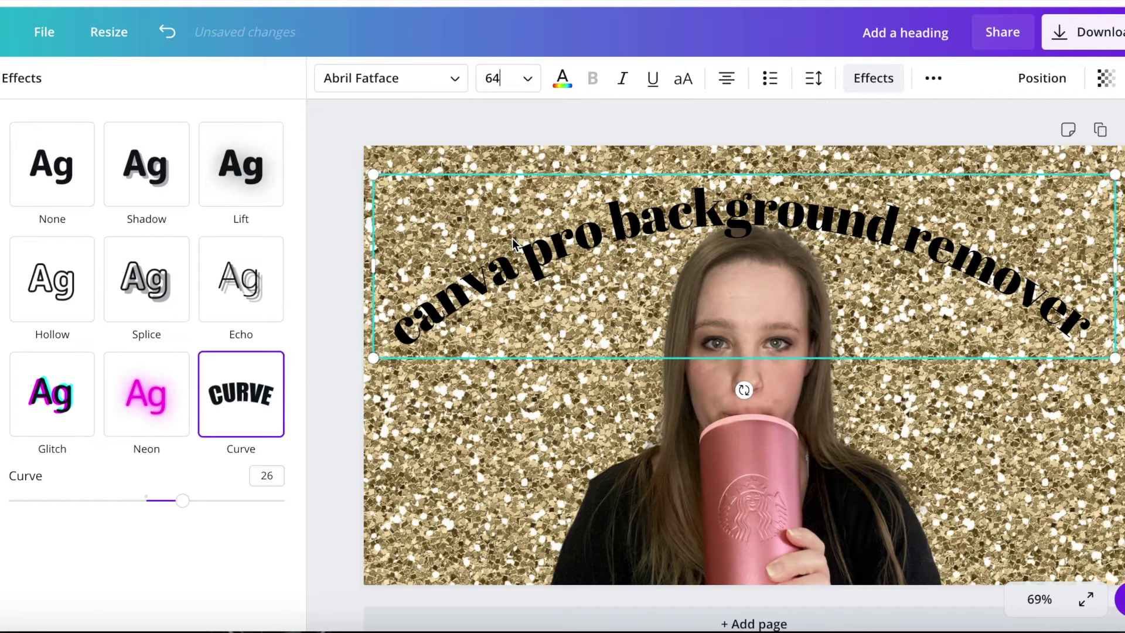
# - Move the curved heading up toward the top centre and left-align its text
pyautogui.click(600, 123)
pyautogui.click(610, 206)
pyautogui.moveTo(610, 206); pyautogui.dragTo(620, 185)
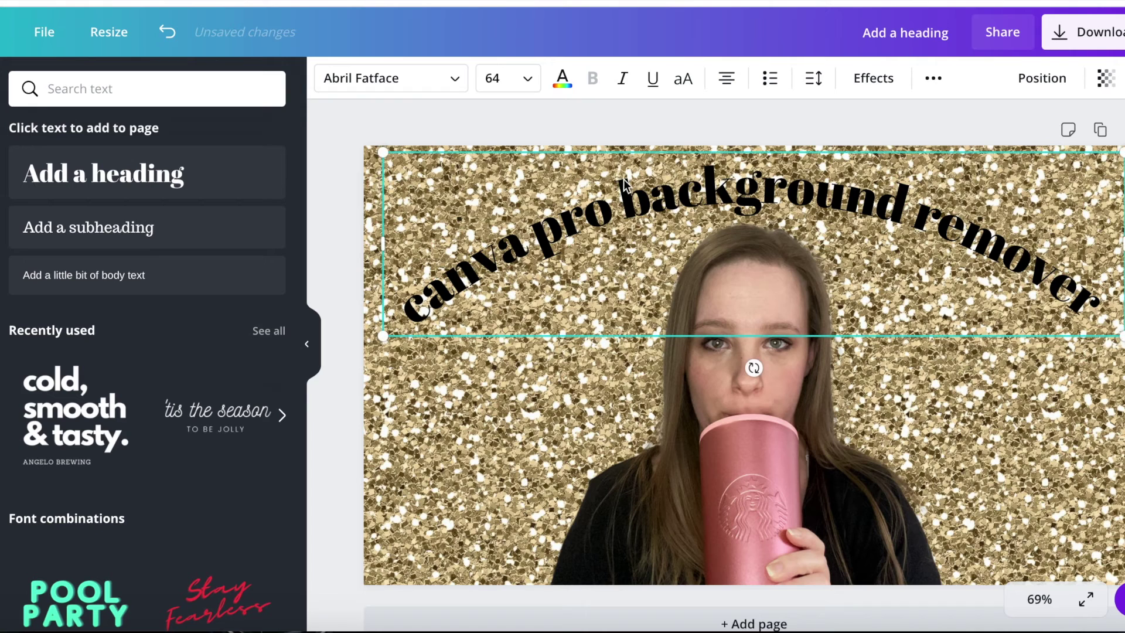
pyautogui.click(627, 186)
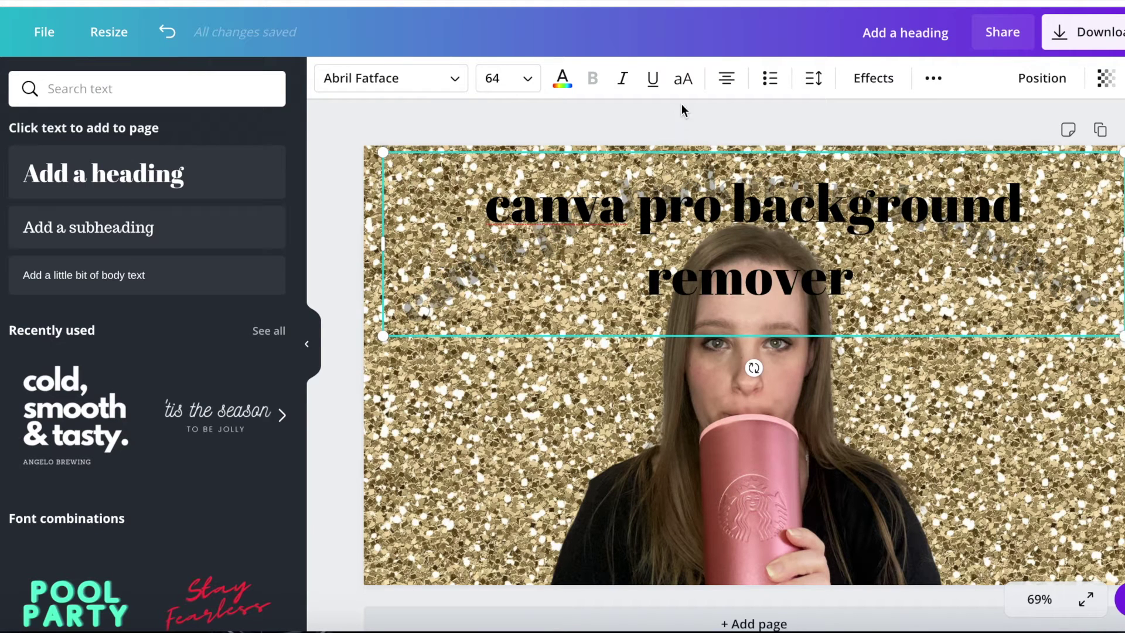
pyautogui.click(722, 89)
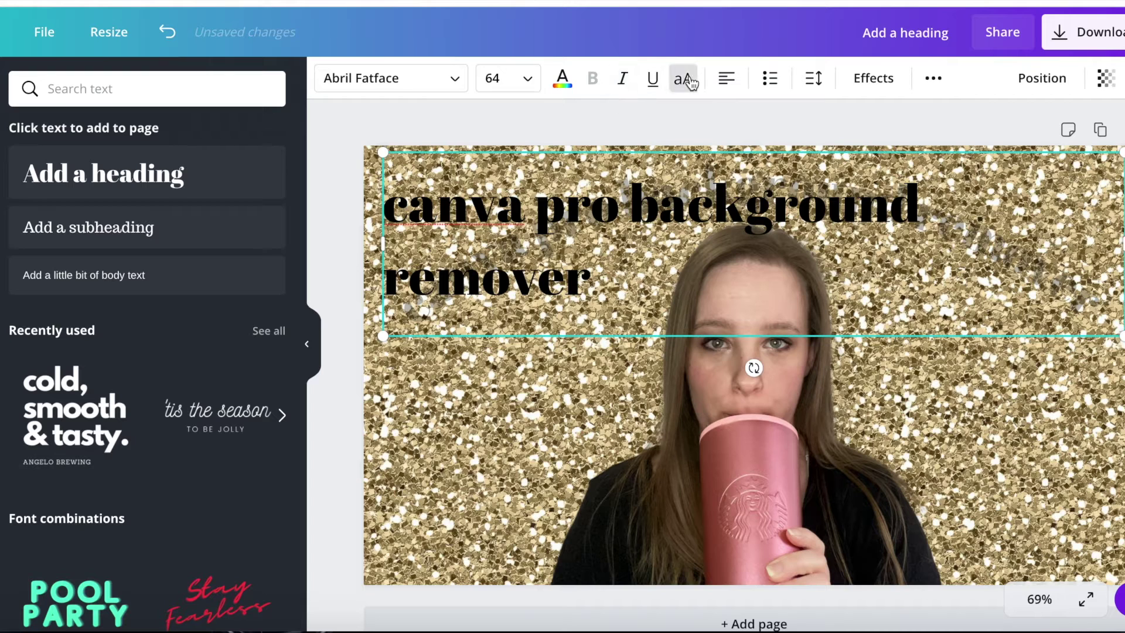
pyautogui.click(865, 82)
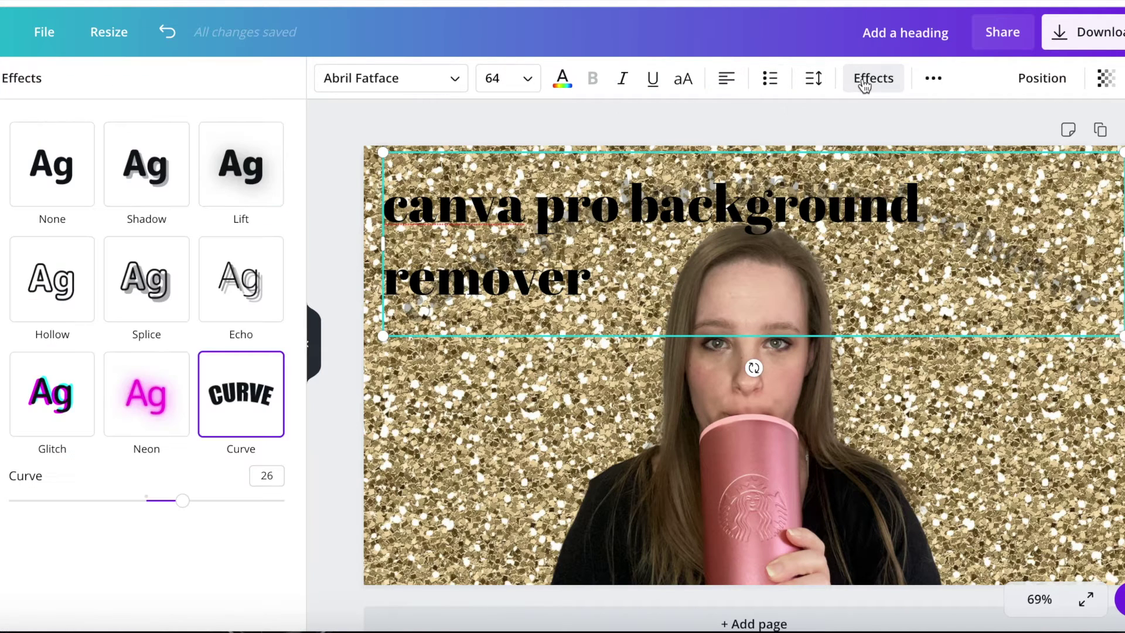
pyautogui.click(304, 363)
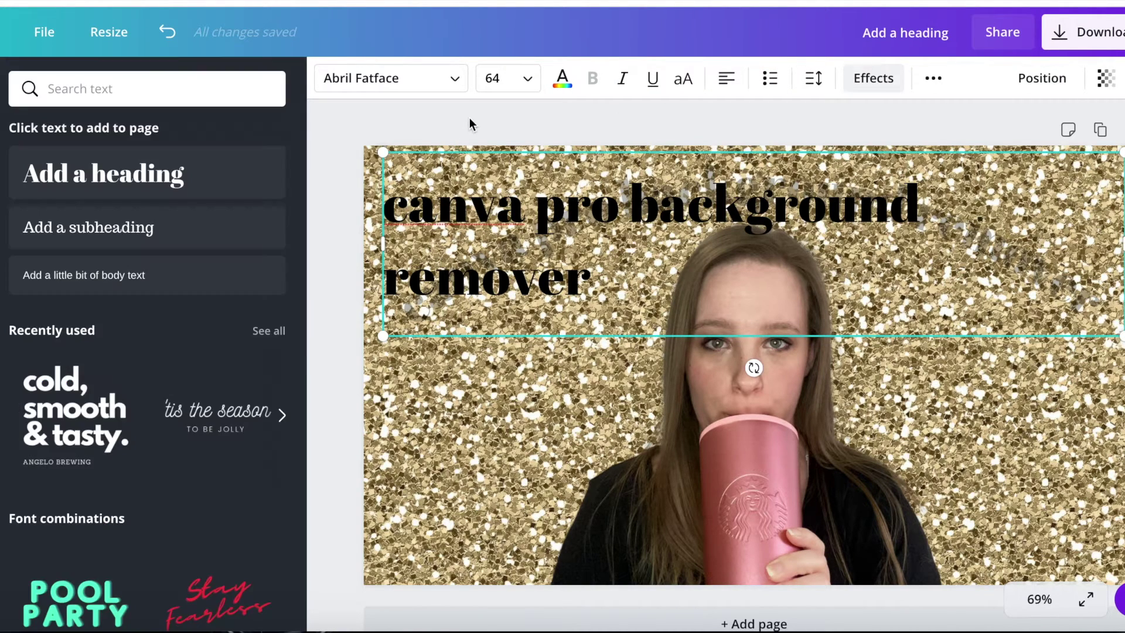
pyautogui.moveTo(469, 202); pyautogui.dragTo(534, 192)
pyautogui.click(476, 376)
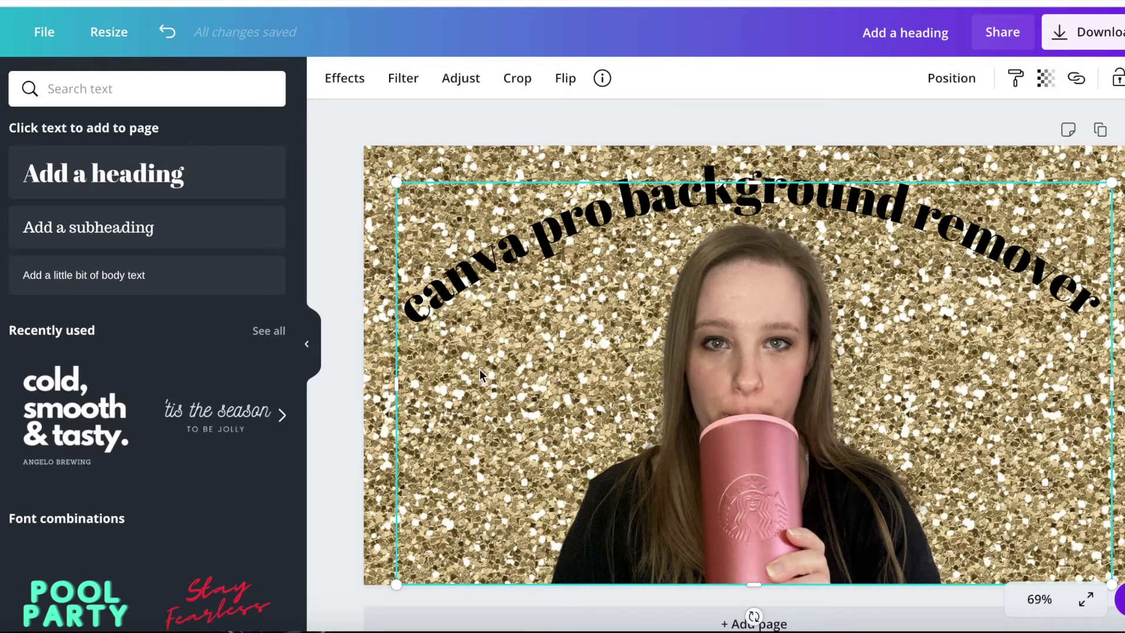
# - Shift the curved heading slightly right and up, then deselect everything
pyautogui.click(532, 230)
pyautogui.click(562, 125)
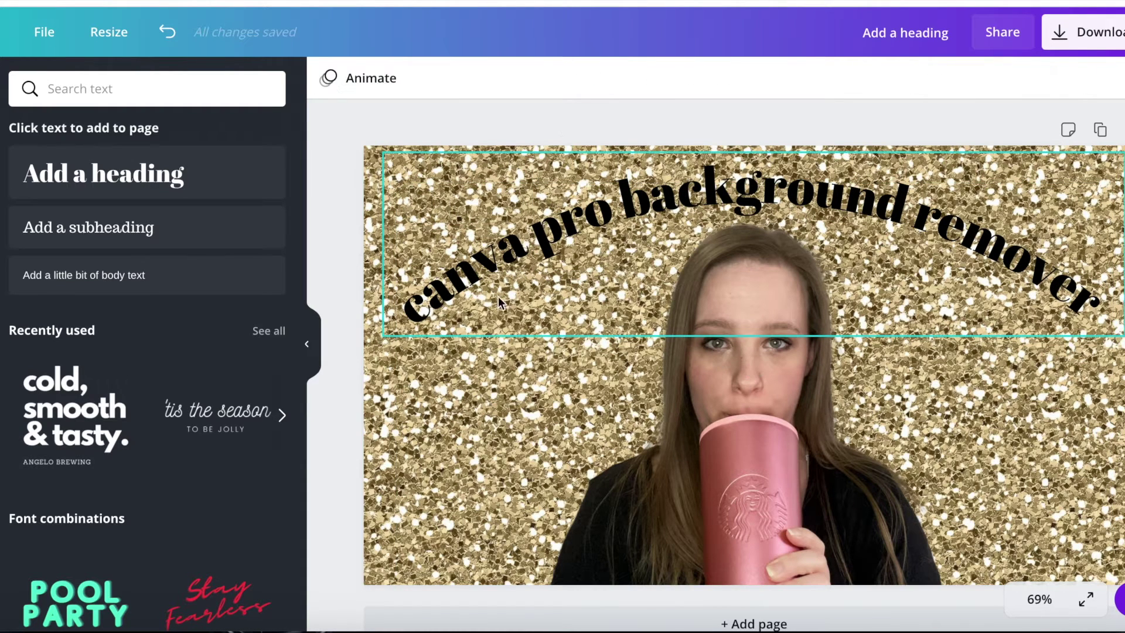
pyautogui.click(591, 222)
pyautogui.moveTo(590, 223); pyautogui.dragTo(615, 216)
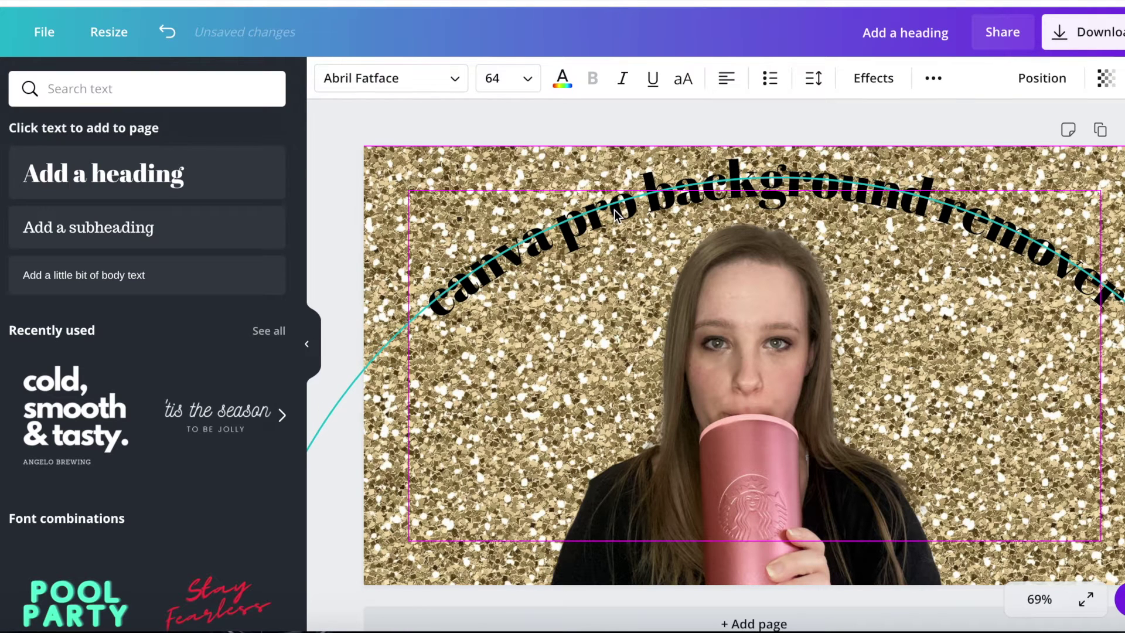
pyautogui.click(468, 409)
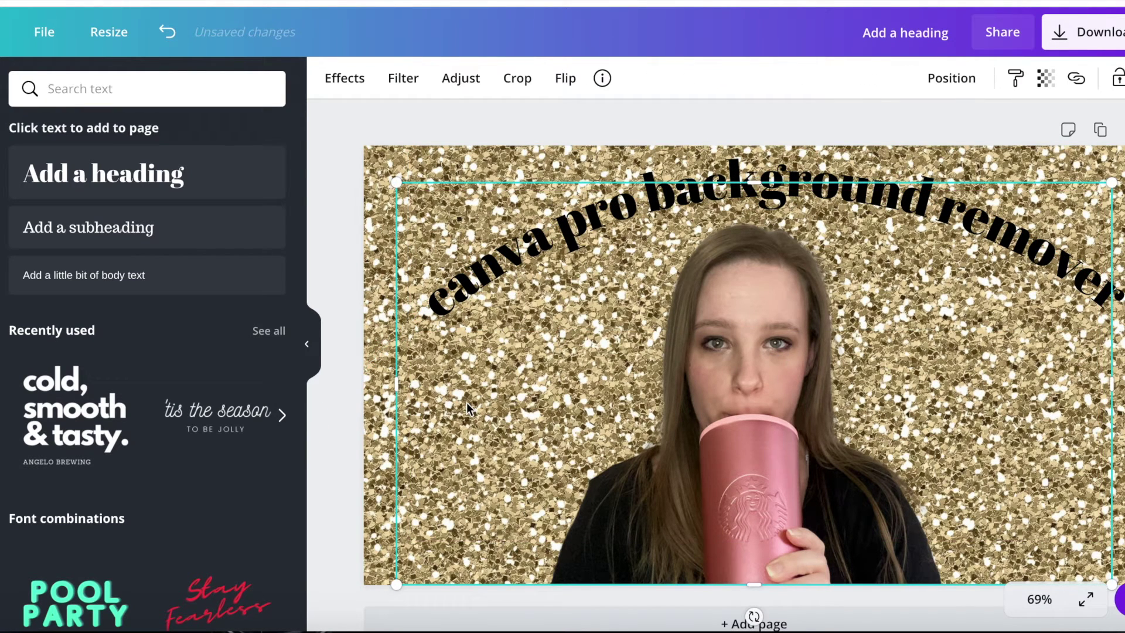
pyautogui.click(908, 130)
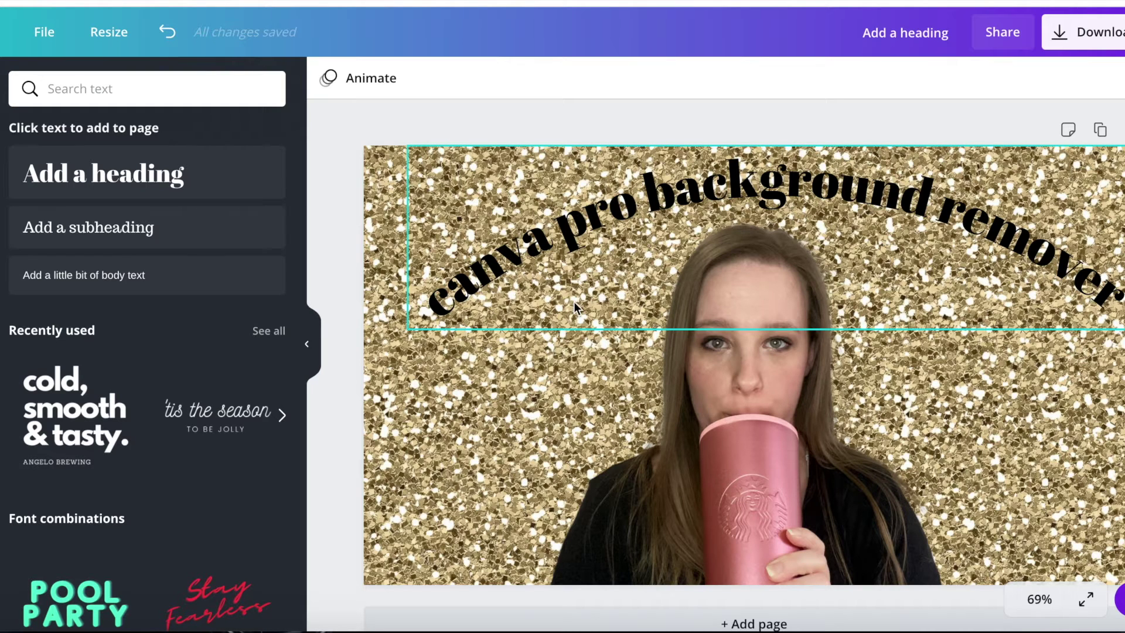
pyautogui.scroll(-8, 125, 472)
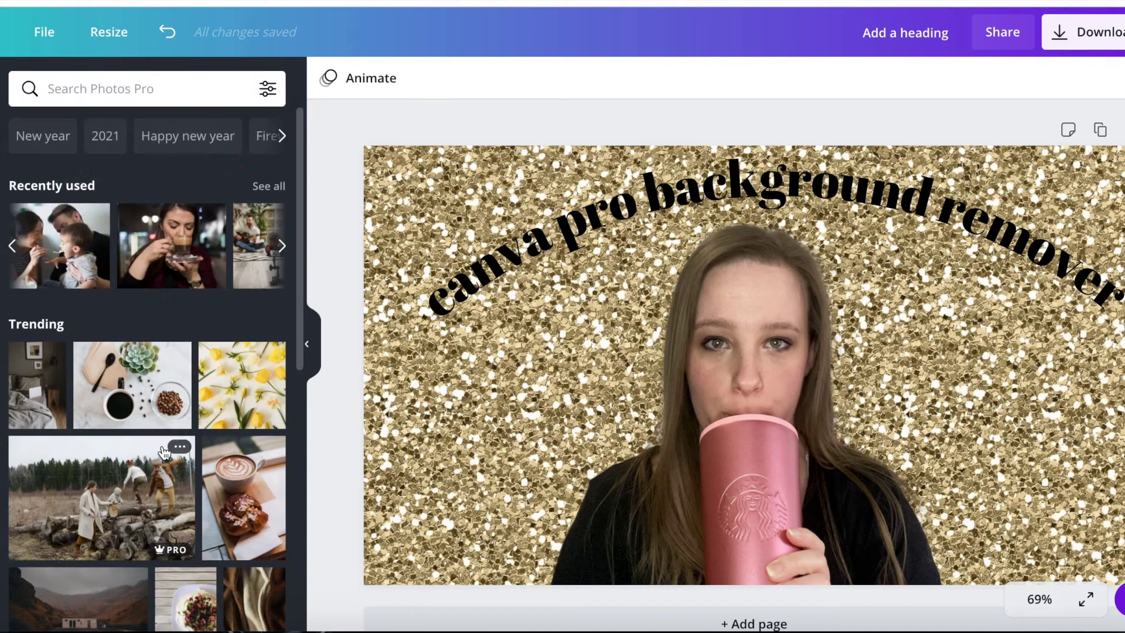
# - Add the dog stock photo and move it down and to the left
pyautogui.scroll(-5, 165, 453)
pyautogui.scroll(-1, 165, 452)
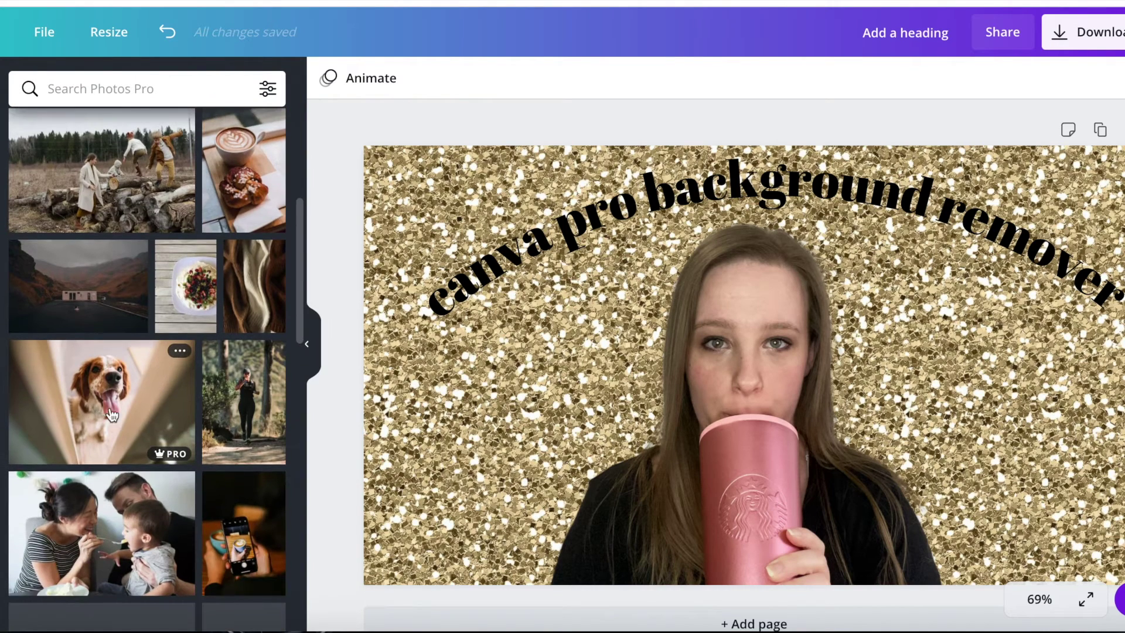
pyautogui.click(85, 391)
pyautogui.moveTo(652, 384); pyautogui.dragTo(561, 357)
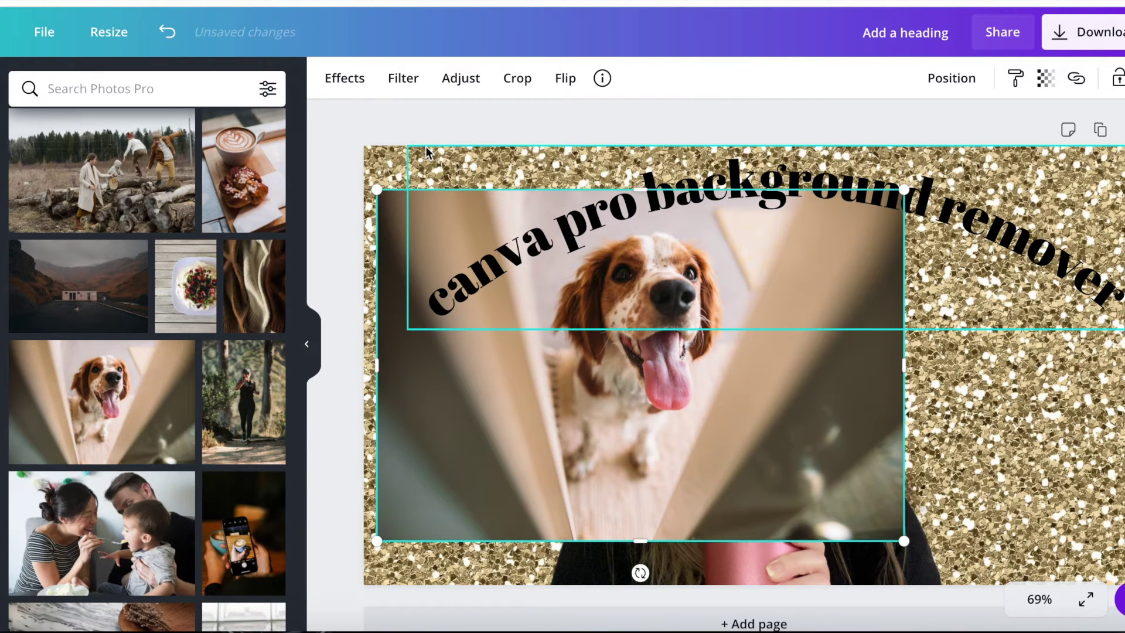
# - Remove the dog photo's background, delete the cut-out, and add the trail-runner photo instead
pyautogui.click(359, 80)
pyautogui.click(150, 144)
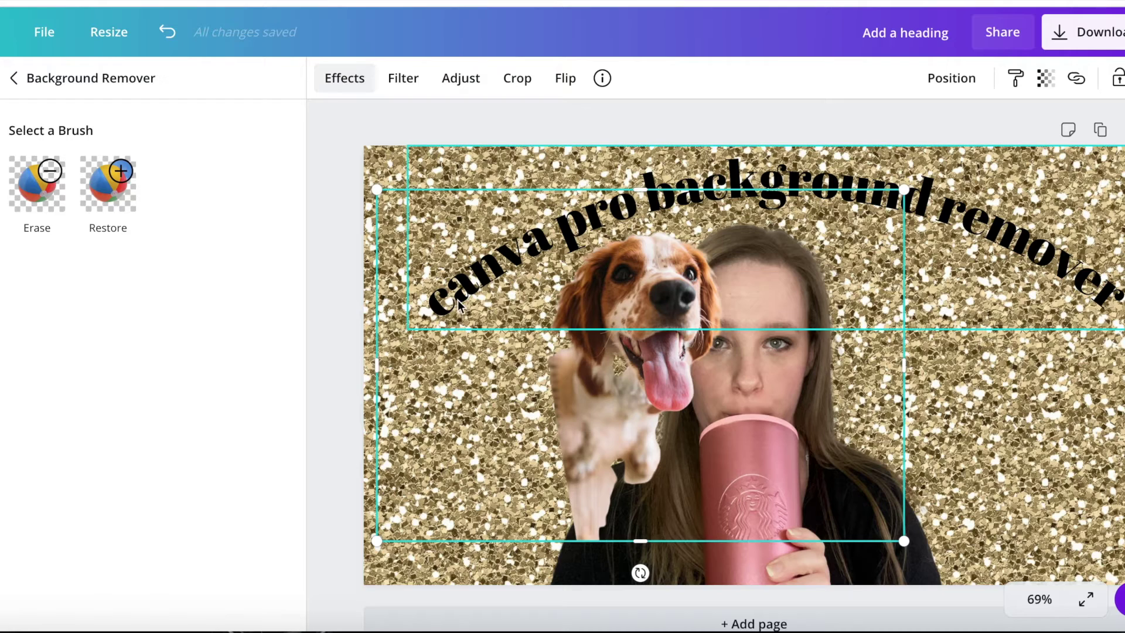
pyautogui.moveTo(600, 359); pyautogui.dragTo(503, 378)
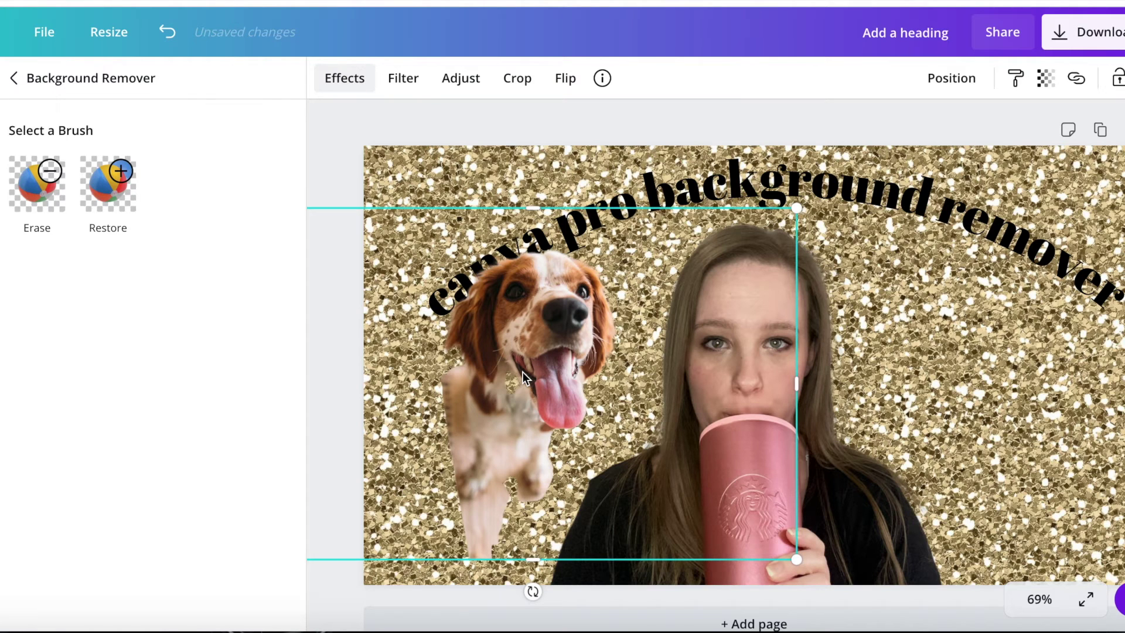
pyautogui.press('Delete')
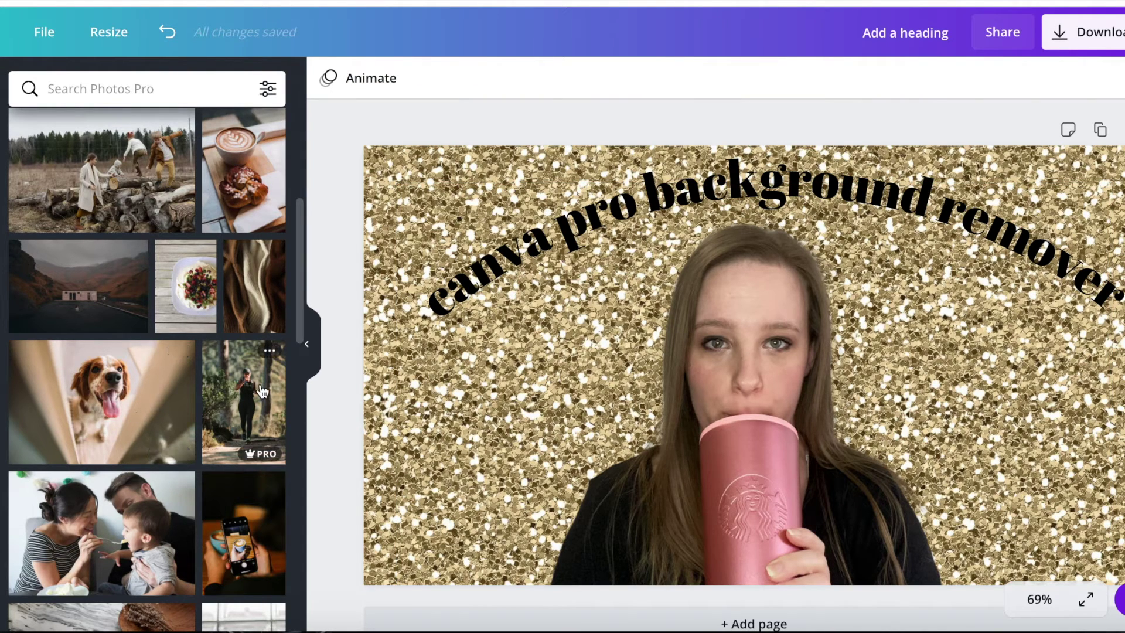
pyautogui.click(226, 404)
pyautogui.moveTo(719, 338); pyautogui.dragTo(503, 357)
pyautogui.moveTo(659, 207); pyautogui.dragTo(686, 161)
pyautogui.click(347, 79)
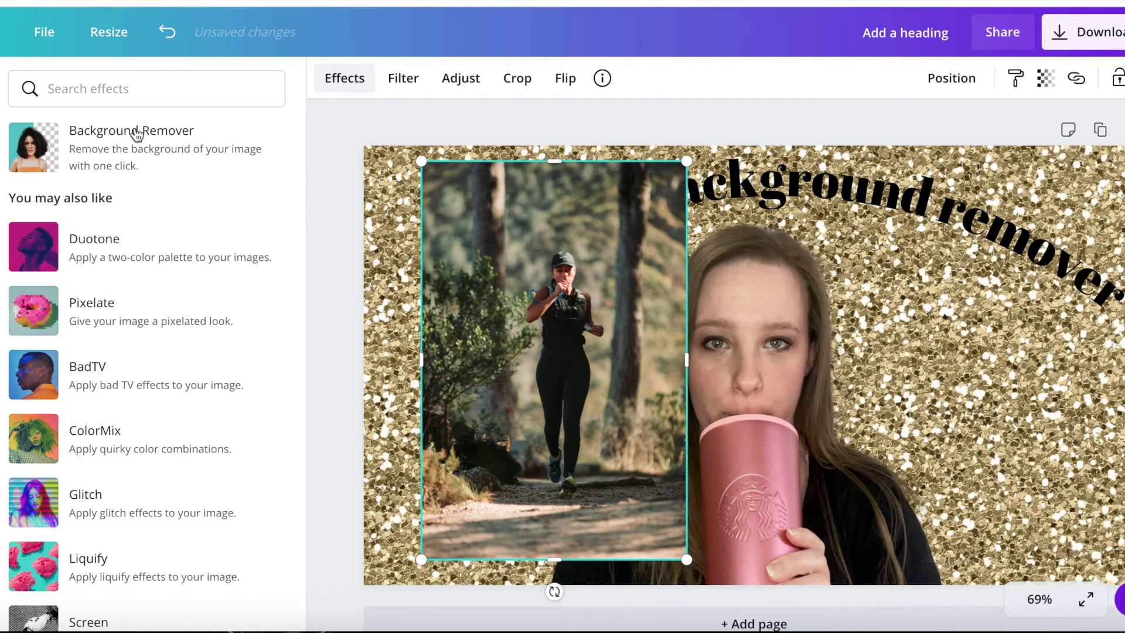
pyautogui.click(112, 143)
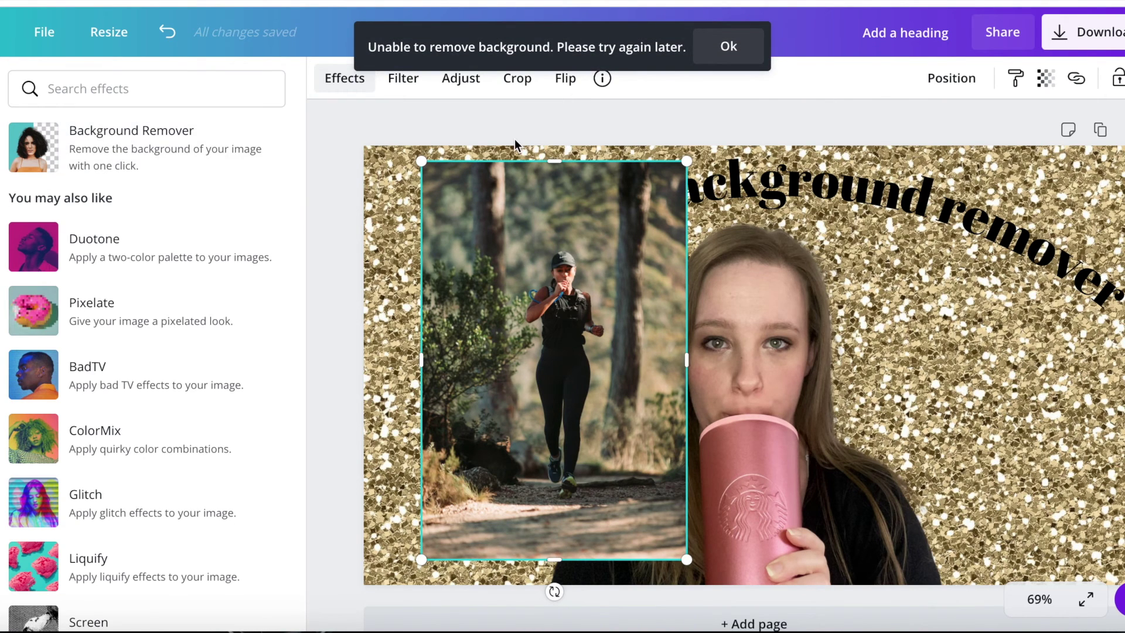
pyautogui.scroll(-1, 511, 310)
pyautogui.scroll(1, 511, 310)
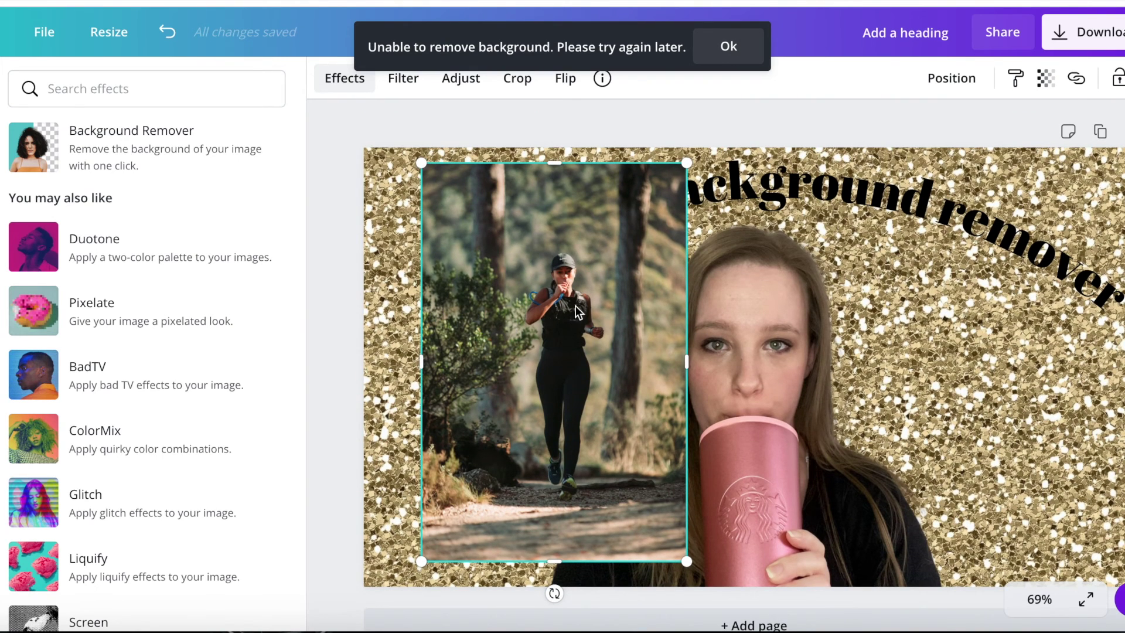
pyautogui.click(728, 46)
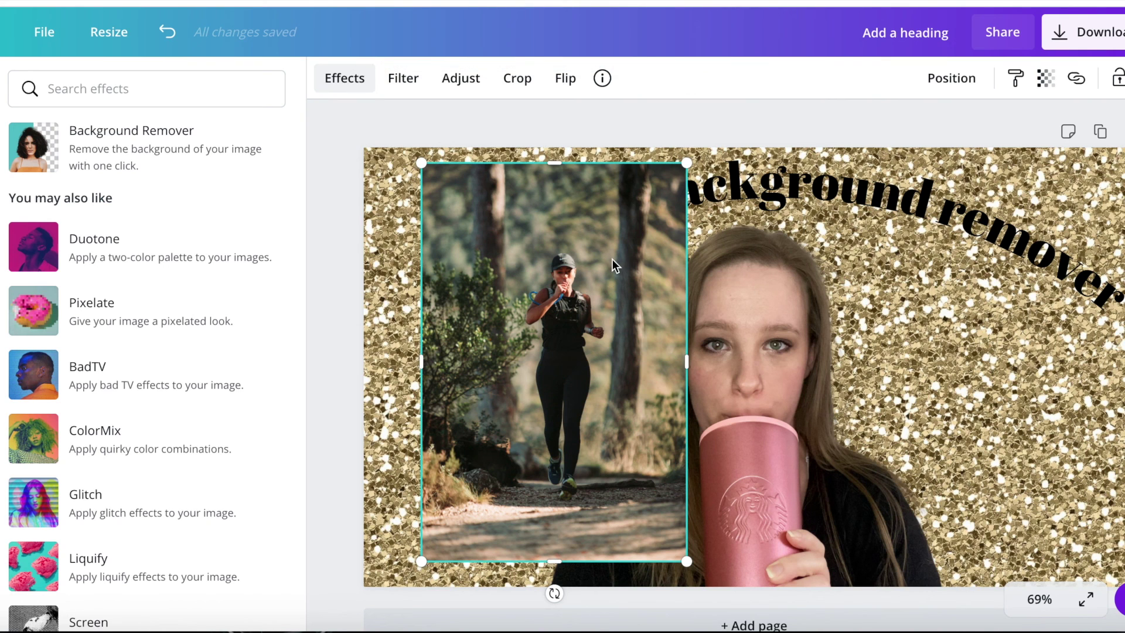
pyautogui.press('Delete')
pyautogui.scroll(-6, 138, 469)
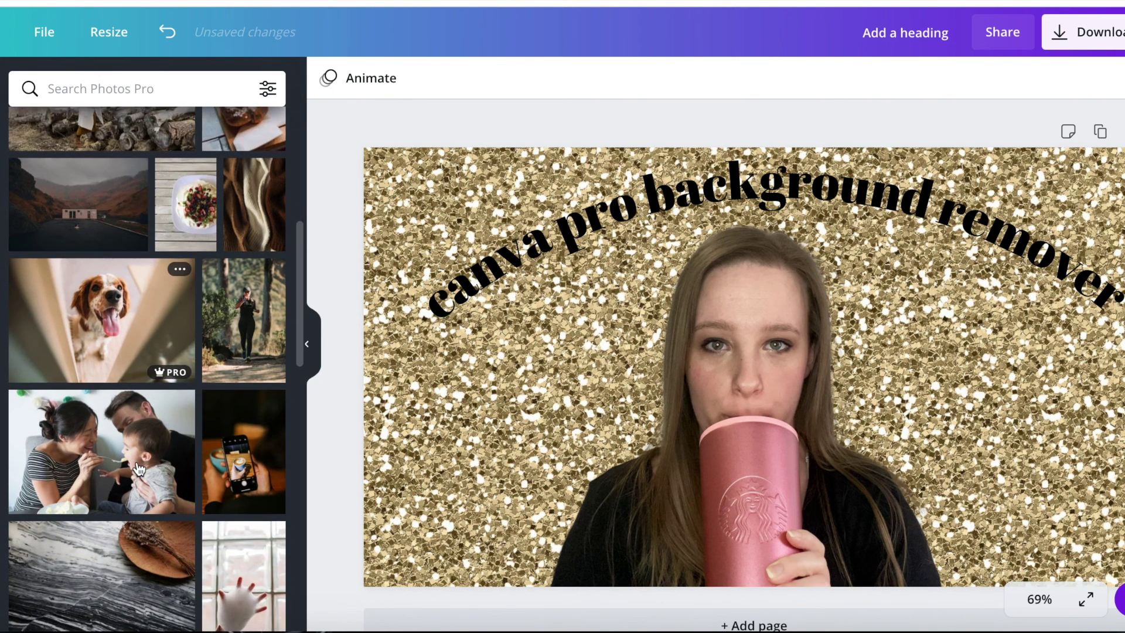